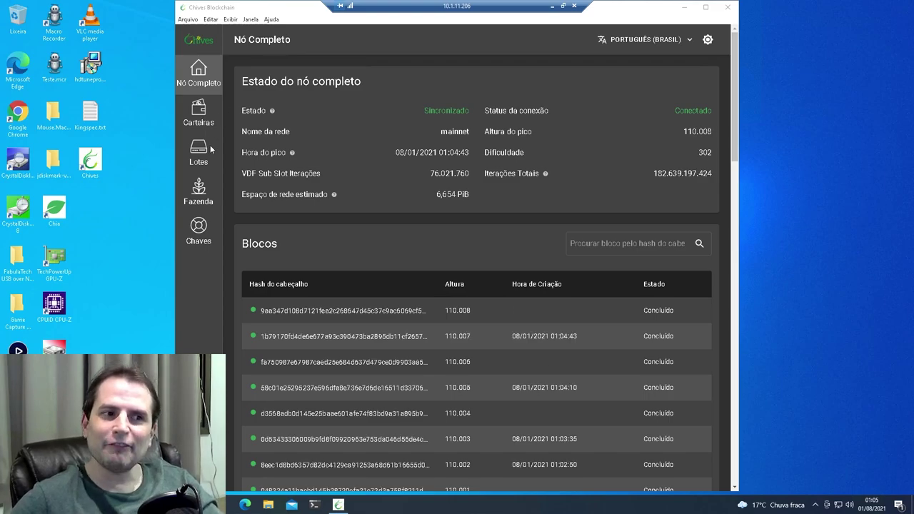
Open the form for adding a plot, try the 600MiB (k=25) size, and review the plot size options.
click(199, 154)
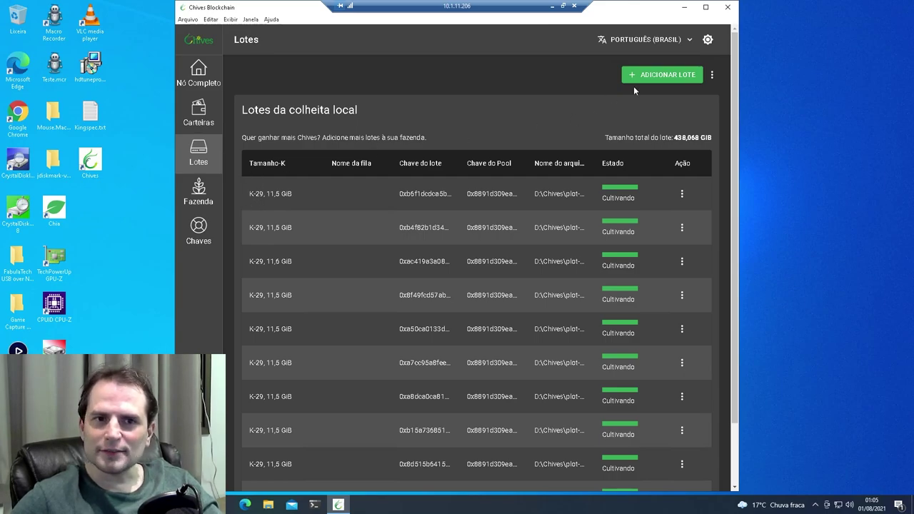
click(665, 75)
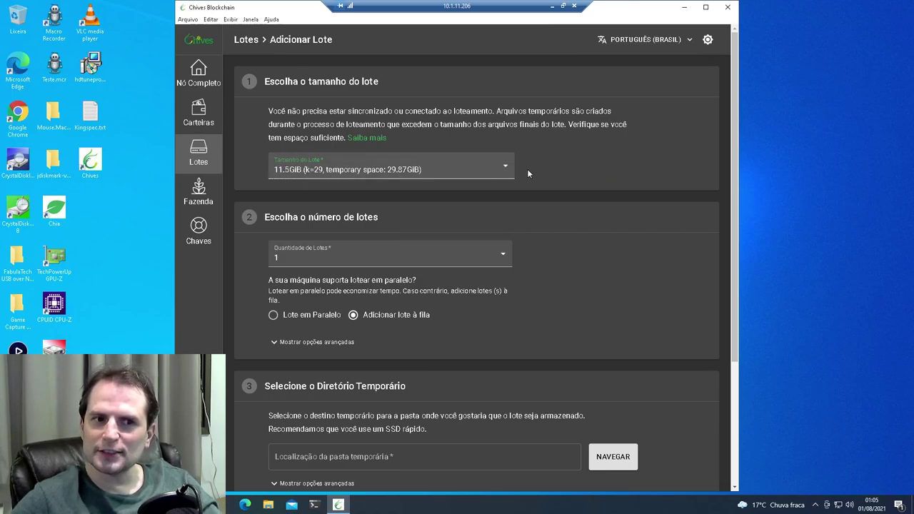
click(506, 164)
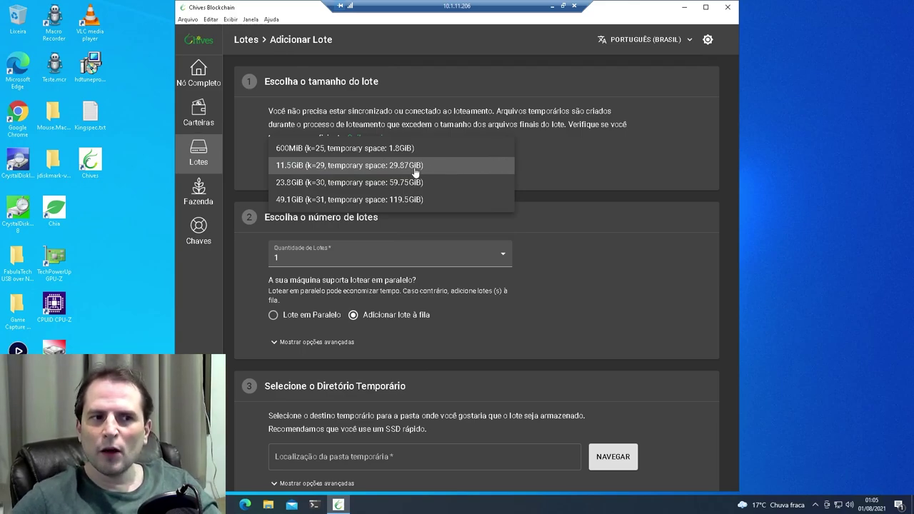
click(384, 148)
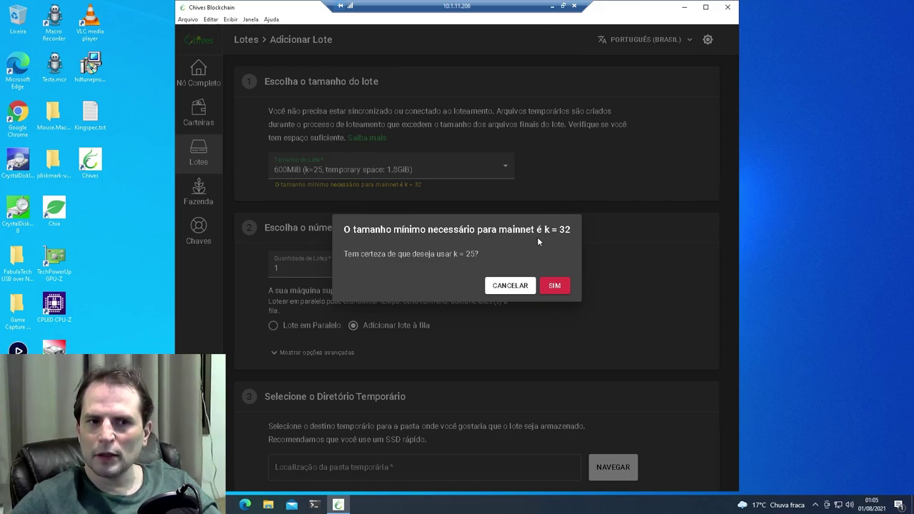
click(513, 286)
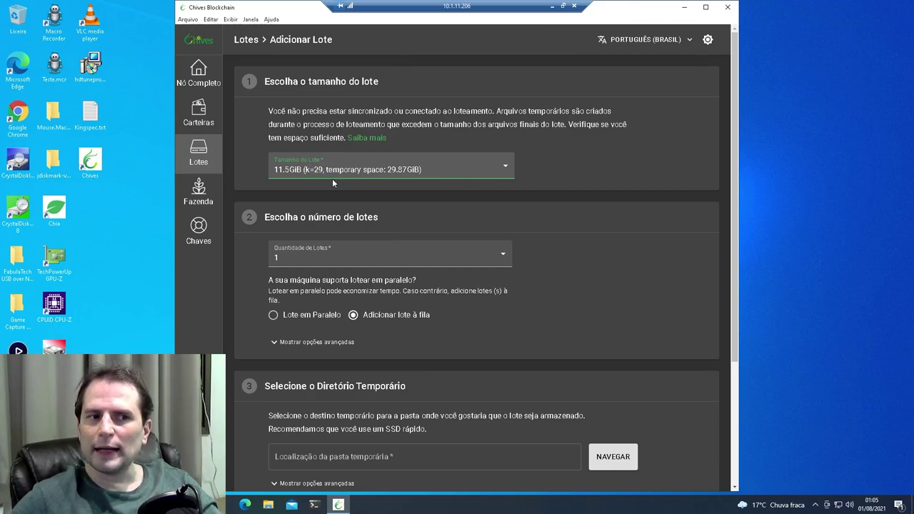
click(504, 169)
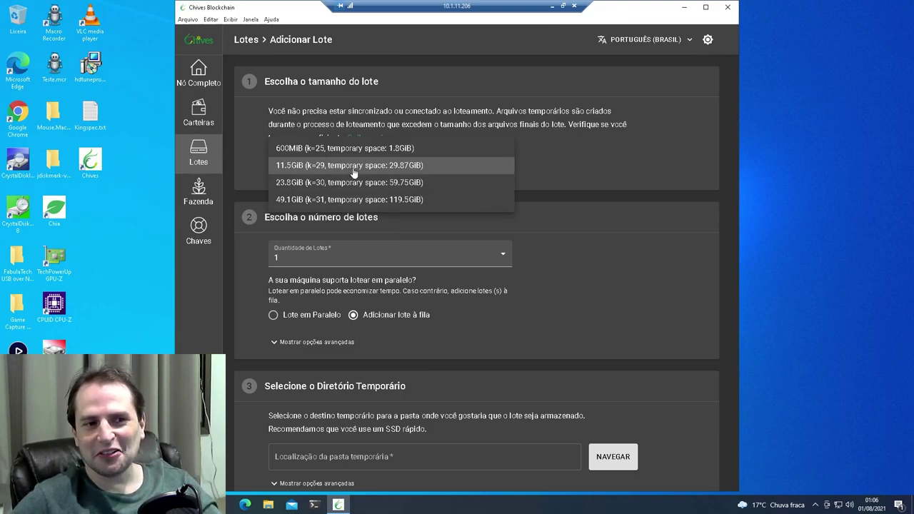
click(575, 170)
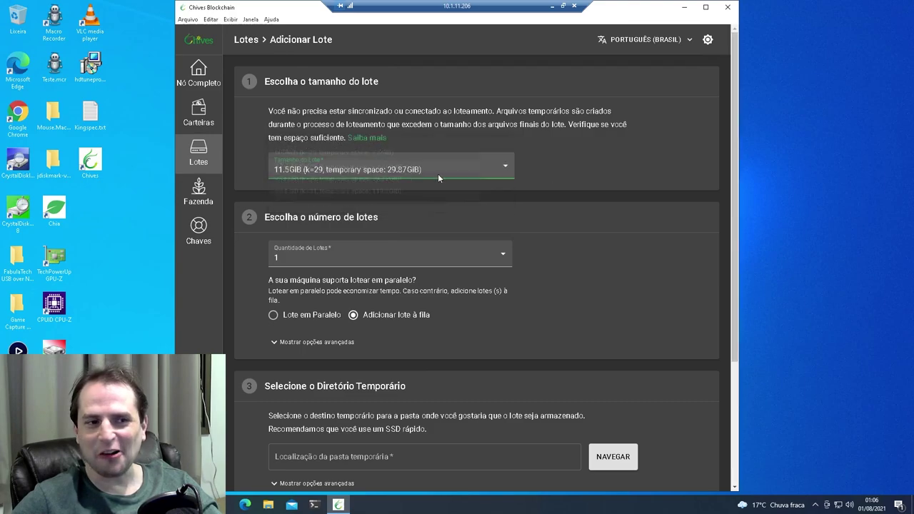
Review the farm overview, the local harvest plot list and the wallet balance and receiving address sections, ending back on the farm.
click(198, 193)
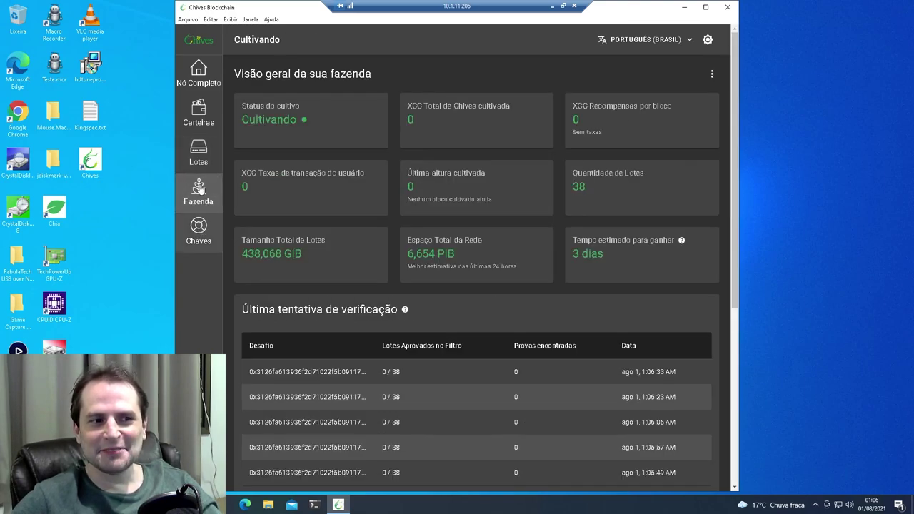
click(200, 151)
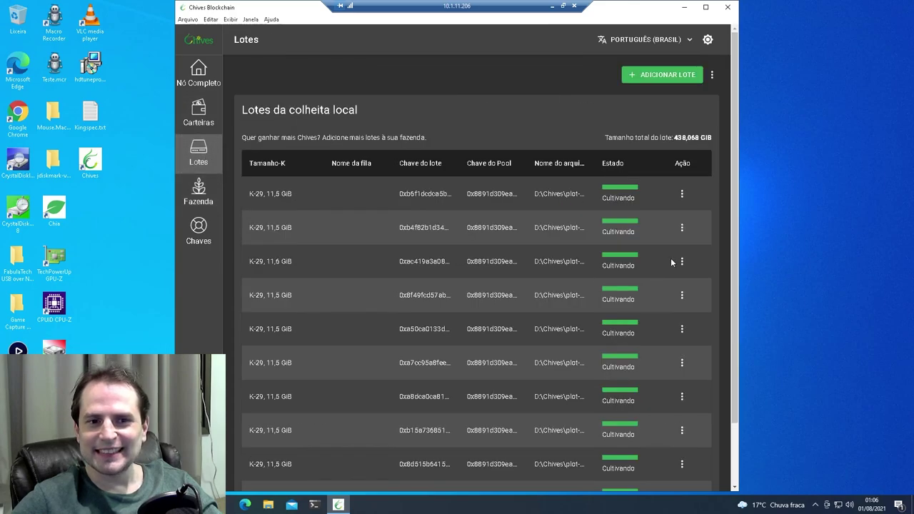
scroll(614, 217, down, 2)
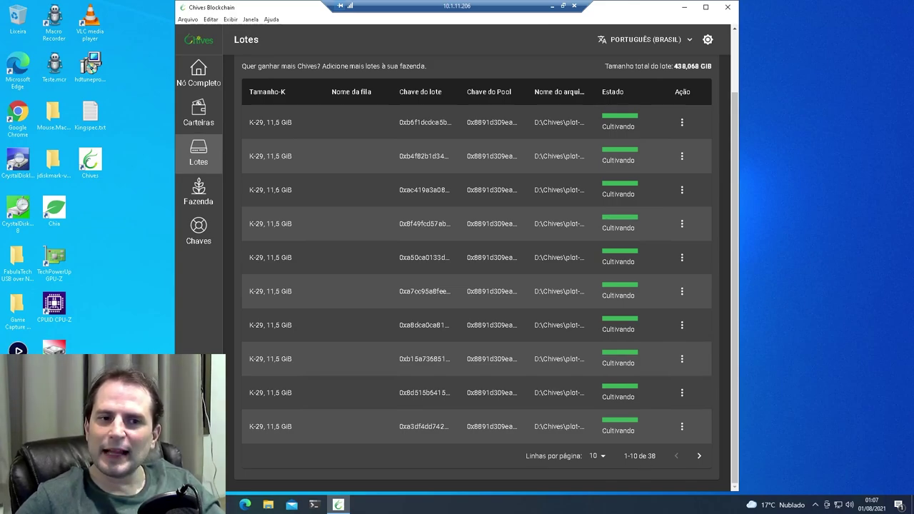
click(200, 117)
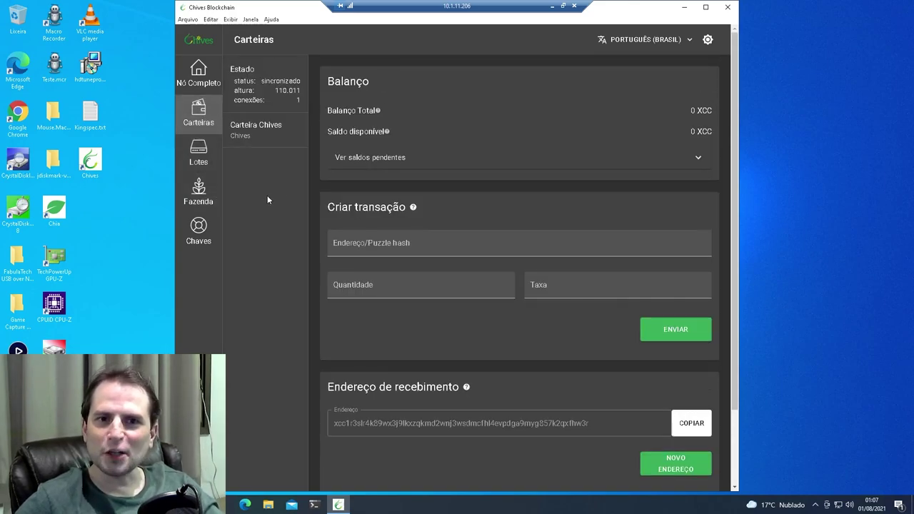
click(203, 199)
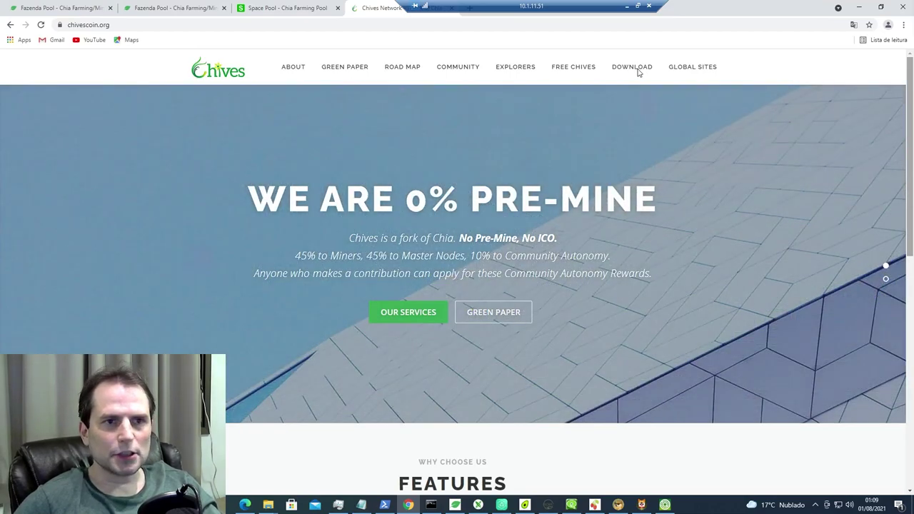
Open the Chives releases page from chivescoin.org and download ChivesSetup-1.1.902.exe from the V1.1.902 assets.
click(640, 69)
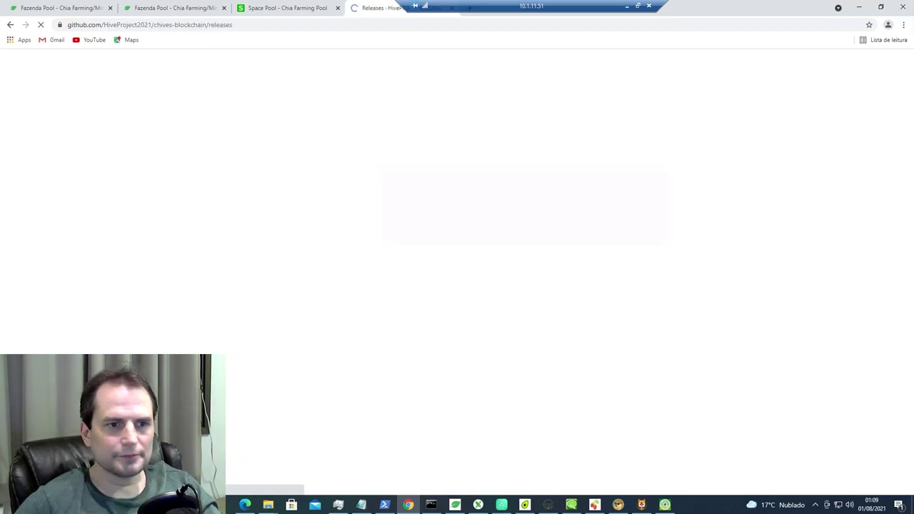
scroll(362, 267, down, 2)
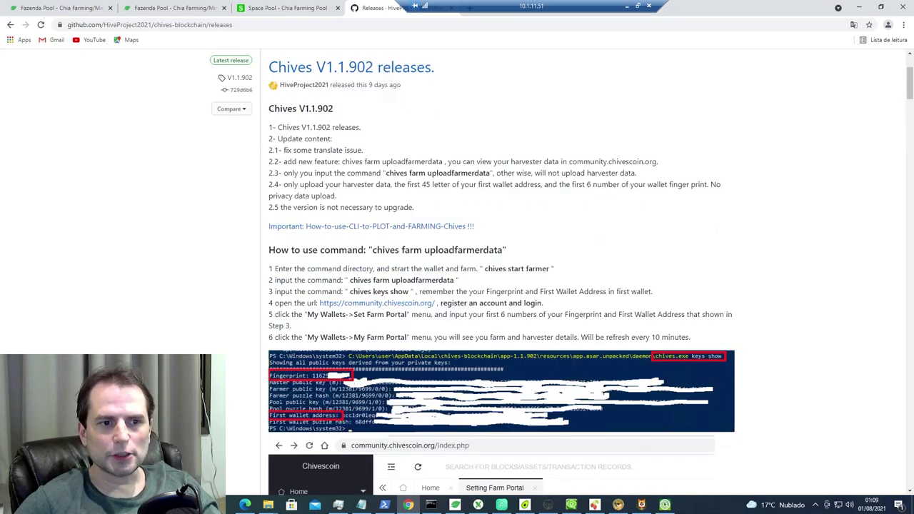
scroll(404, 154, down, 4)
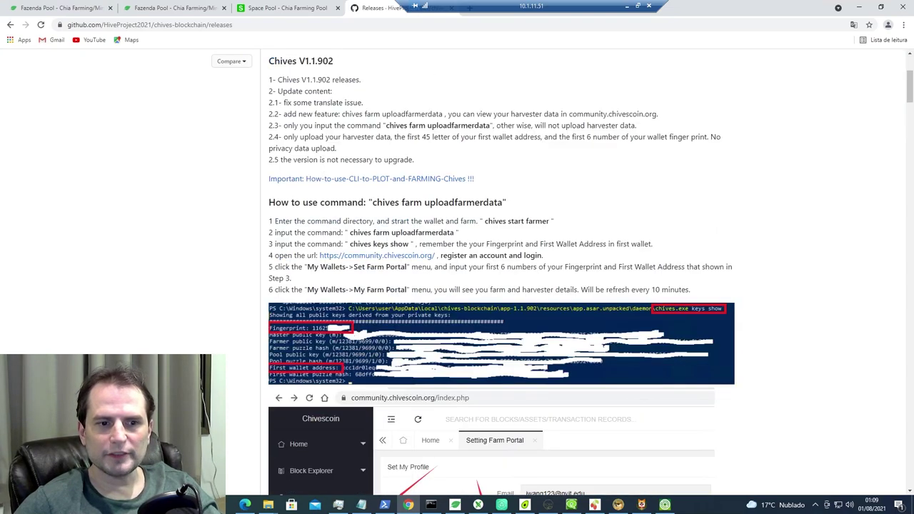
scroll(404, 153, down, 15)
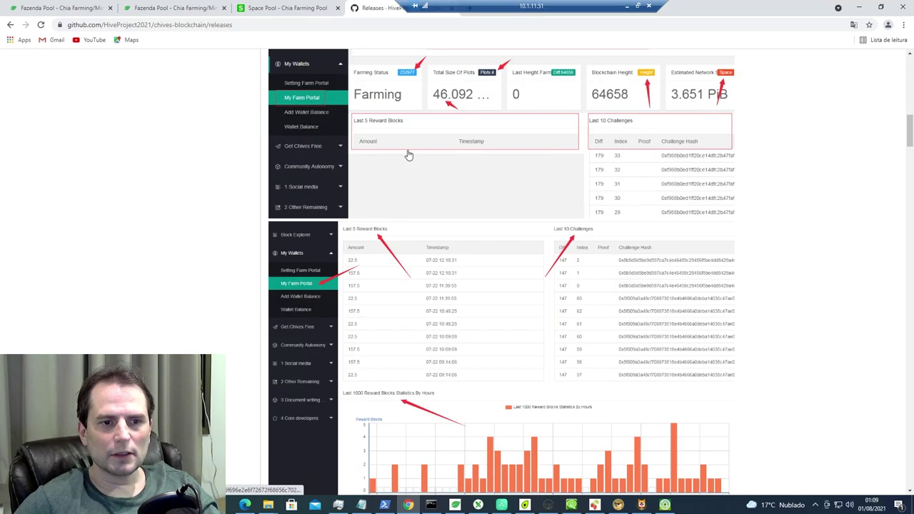
scroll(410, 160, up, 8)
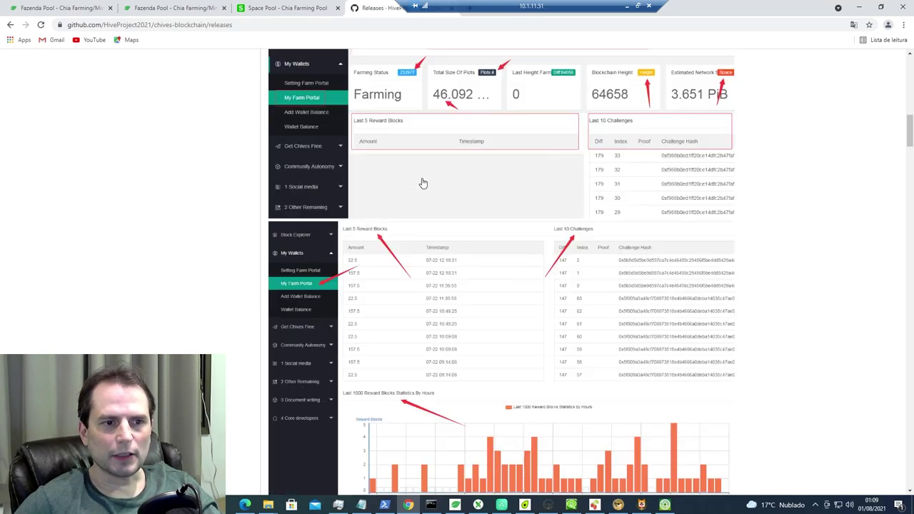
scroll(421, 183, down, 6)
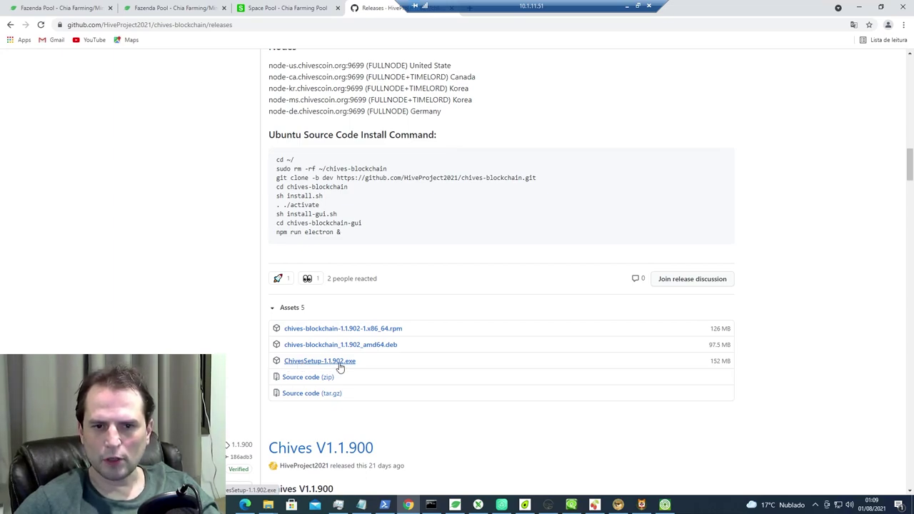
click(340, 364)
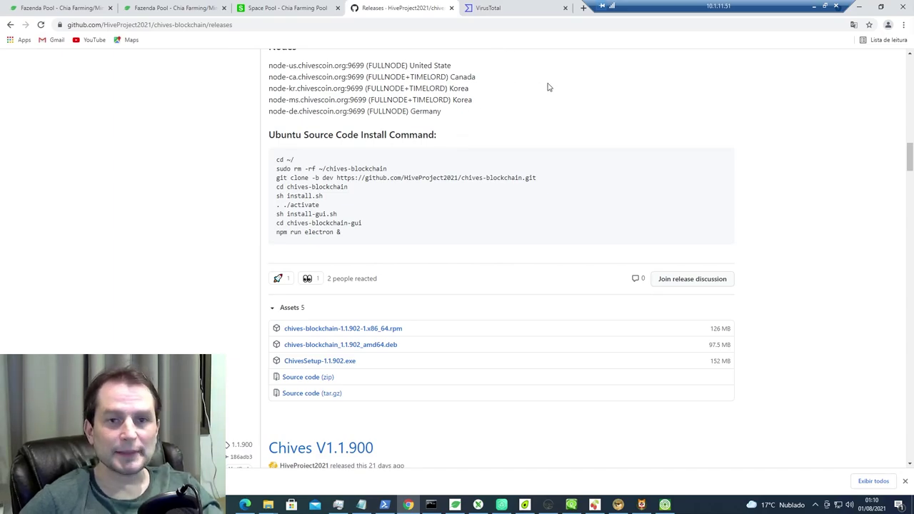
Switch to VirusTotal, submit the downloaded Chives installer for scanning, and inspect the VBA32 detection.
key(ctrl+Tab)
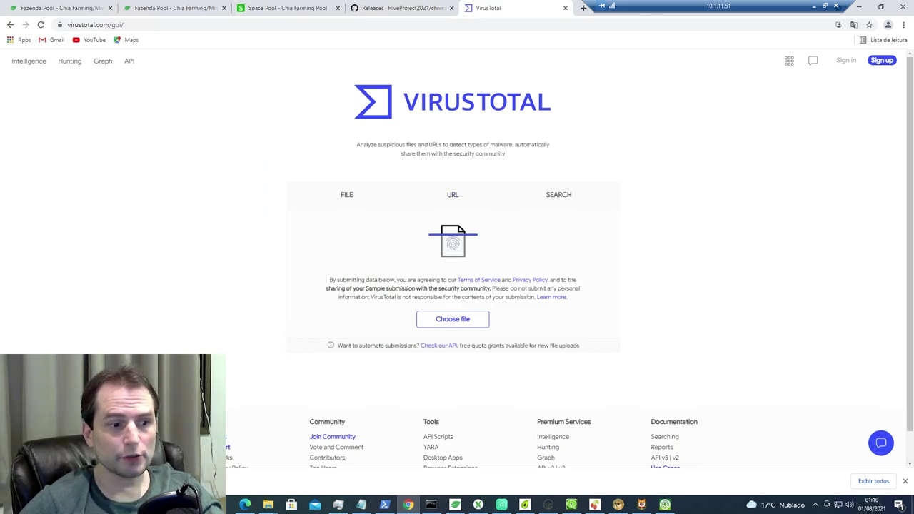
drag(107, 481, 464, 264)
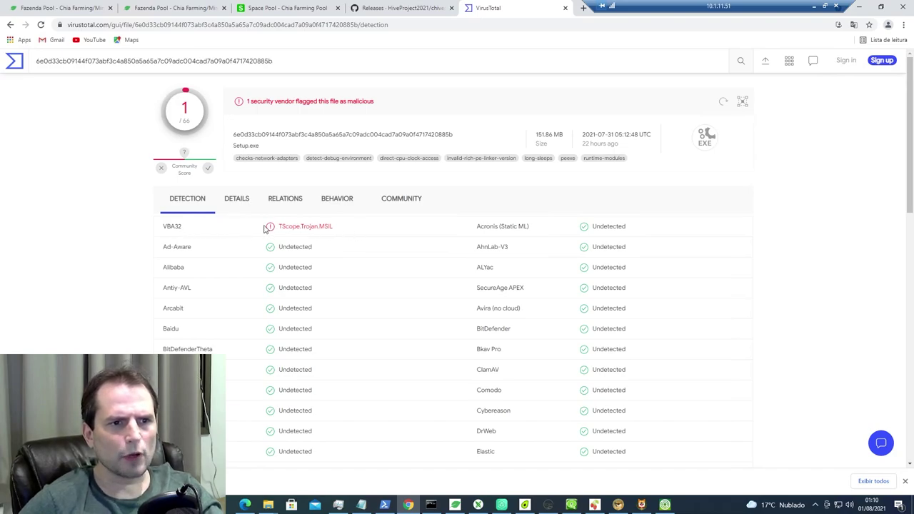
mouse_move(172, 229)
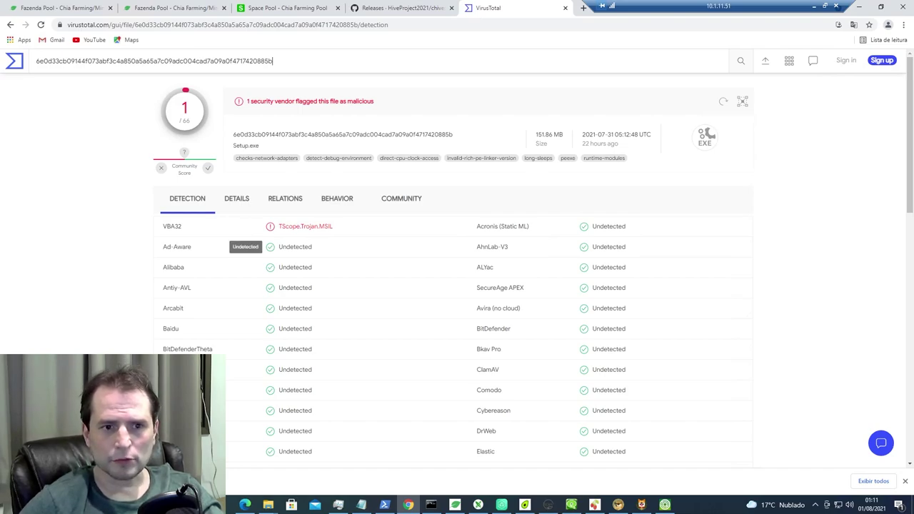
right_click(307, 214)
click(294, 230)
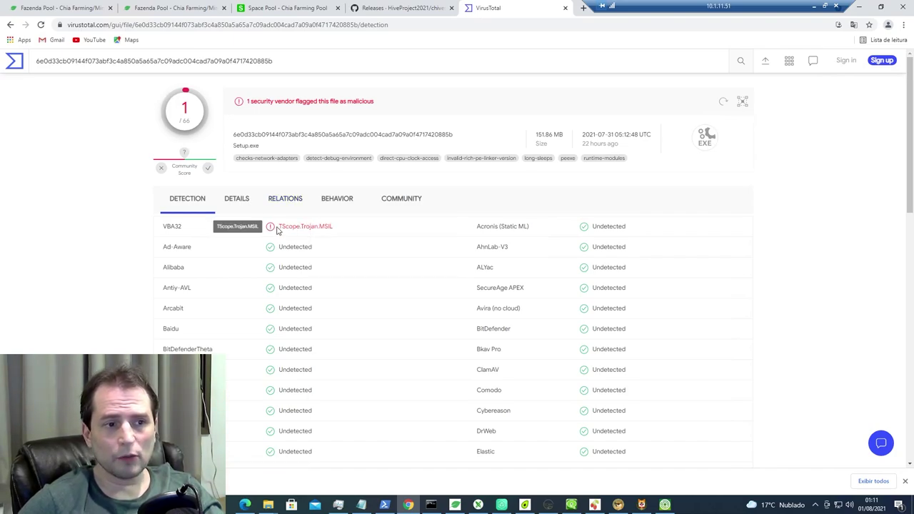
drag(278, 226, 314, 227)
click(314, 226)
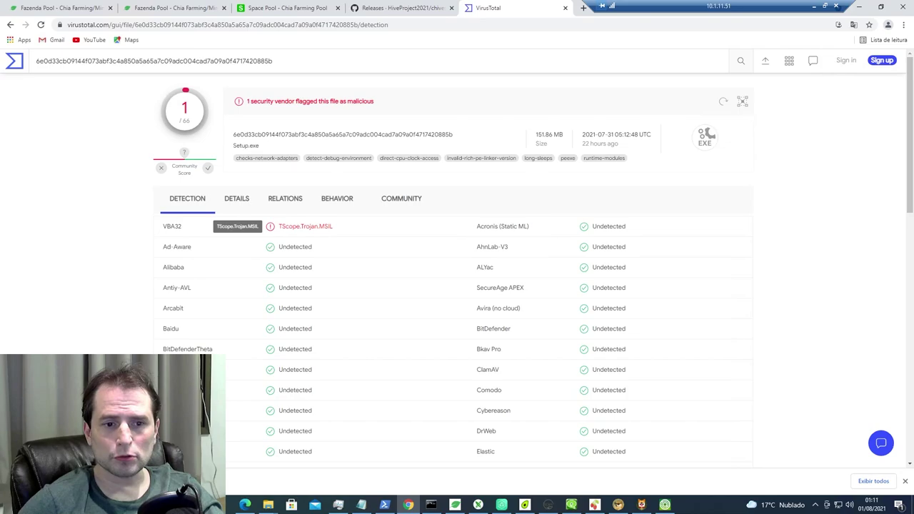
Review the other antivirus vendors' results down to the end of the detection list.
scroll(350, 239, down, 2)
scroll(398, 245, down, 2)
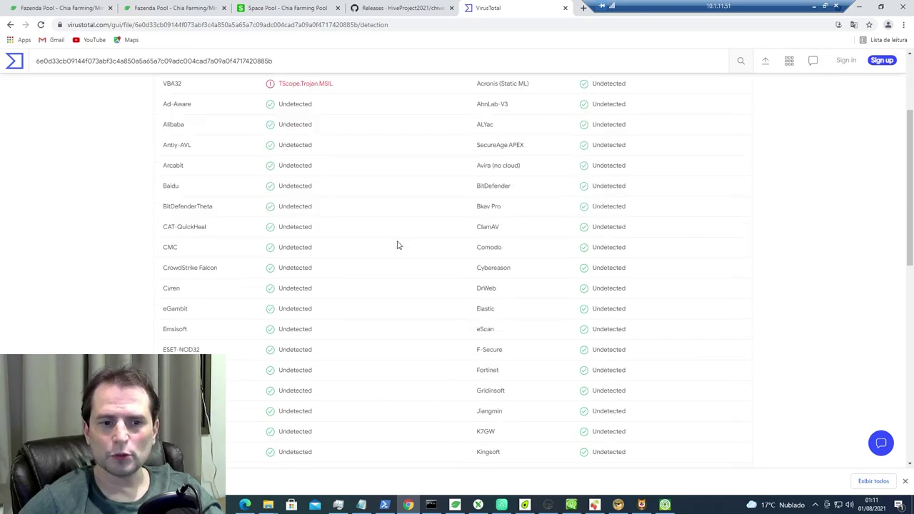
scroll(489, 418, down, 2)
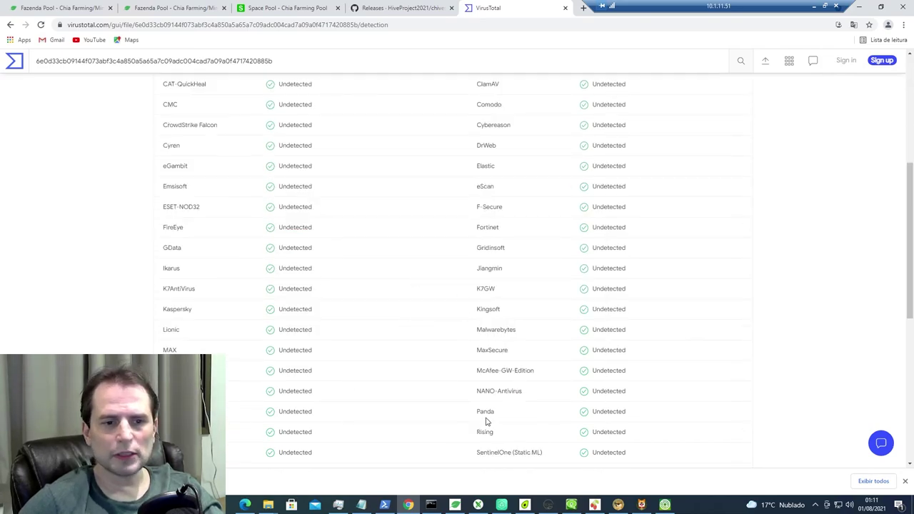
scroll(235, 378, down, 3)
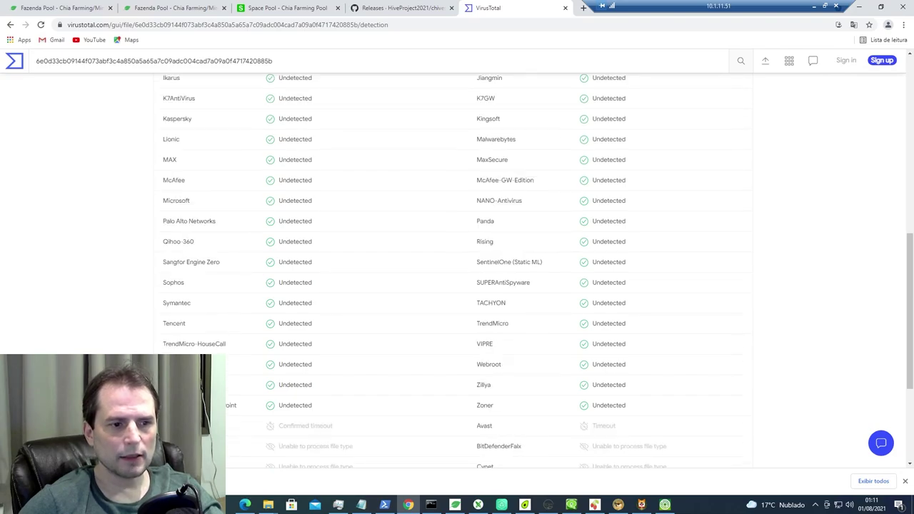
scroll(496, 357, down, 1)
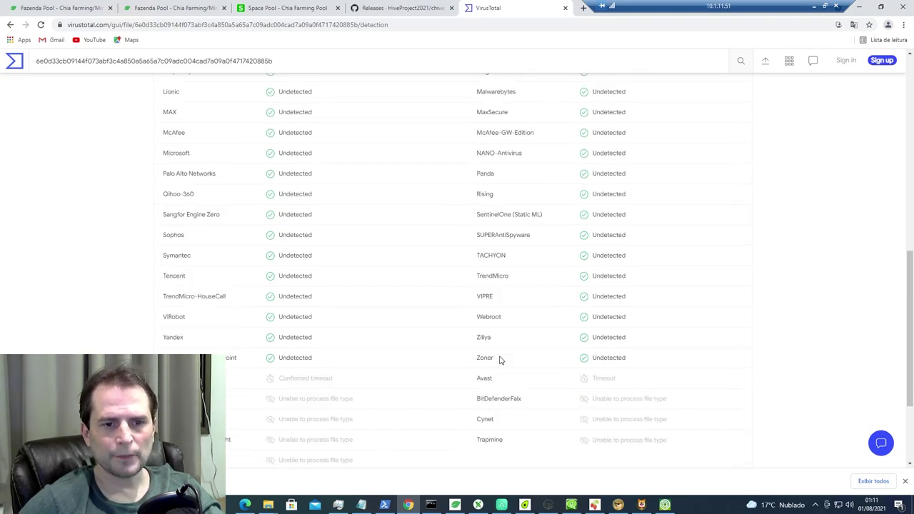
scroll(239, 403, down, 1)
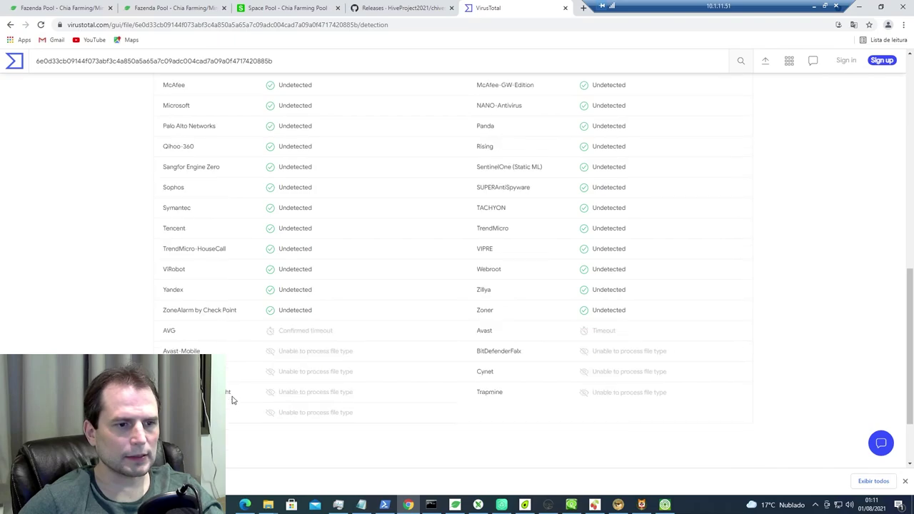
Search the detection list for "kars", locate the Kaspersky entry, and check its result for the installer.
key(ctrl+f)
text(kars)
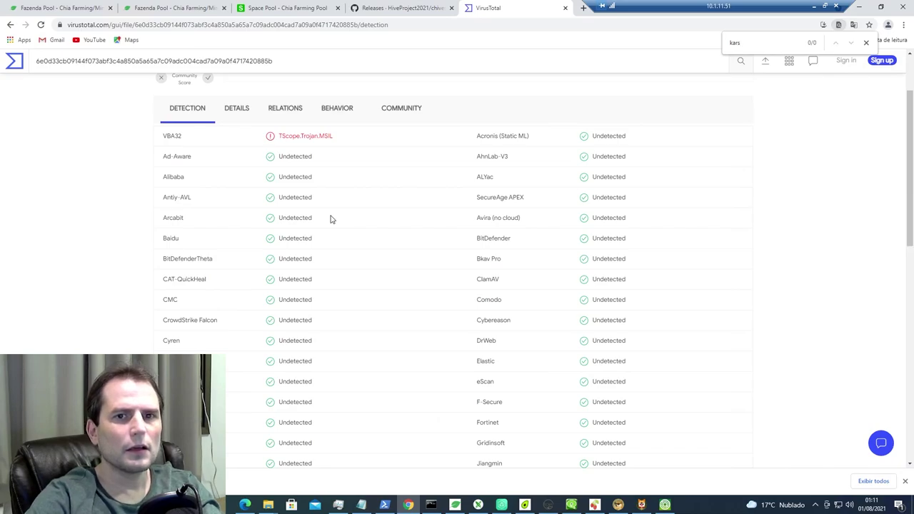
key(BackSpace)
key(BackSpace)
key(BackSpace)
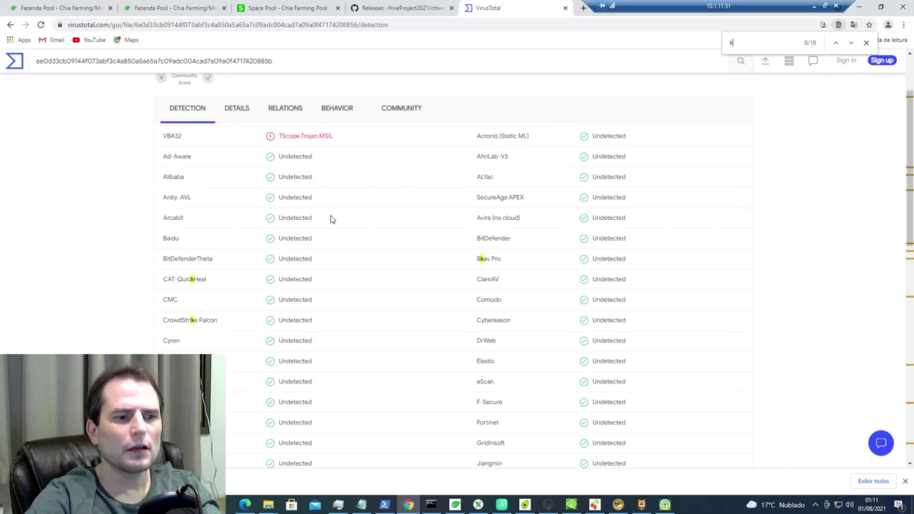
scroll(469, 249, down, 3)
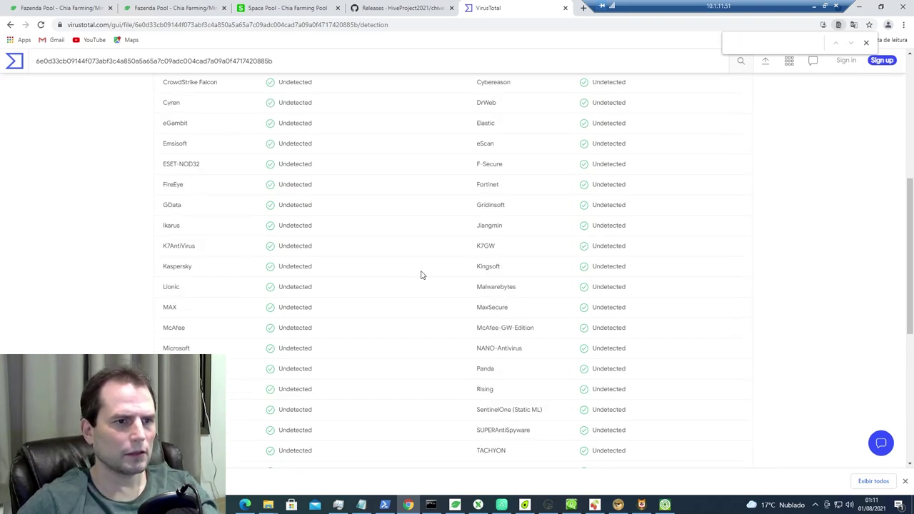
drag(163, 267, 212, 267)
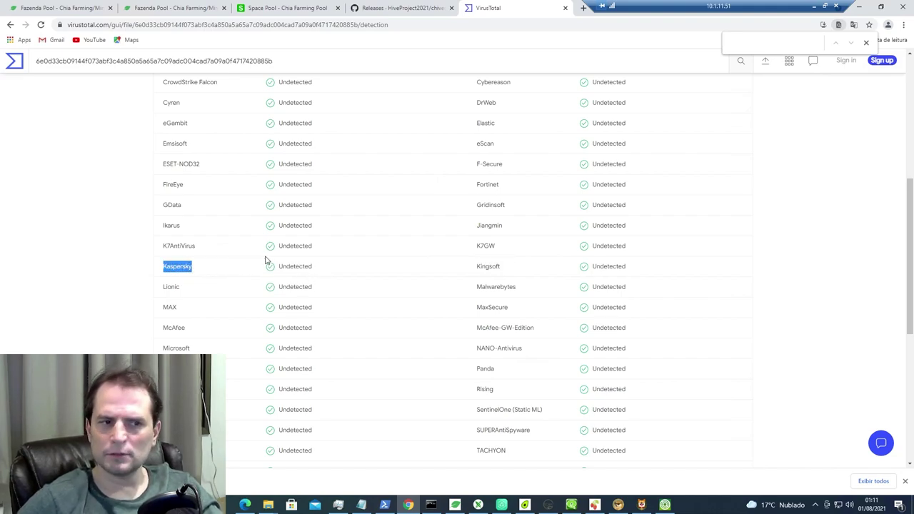
click(175, 267)
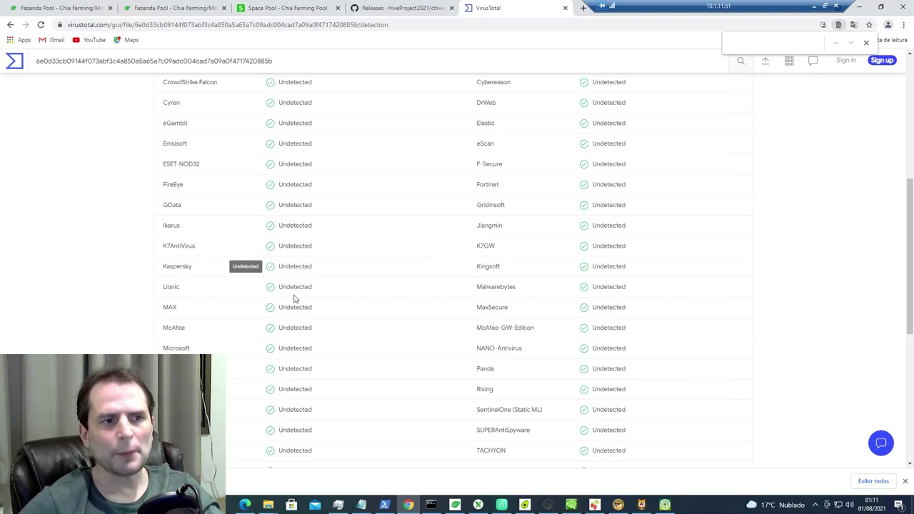
scroll(296, 301, up, 4)
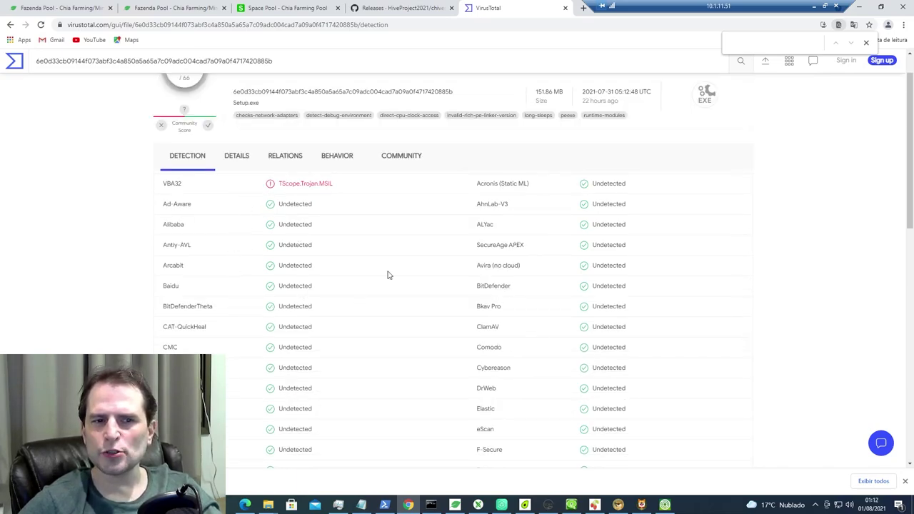
Highlight the VBA32 detection name in the VirusTotal results and inspect it.
mouse_move(278, 184)
mouse_down()
mouse_move(316, 183)
mouse_move(276, 192)
mouse_up()
click(316, 184)
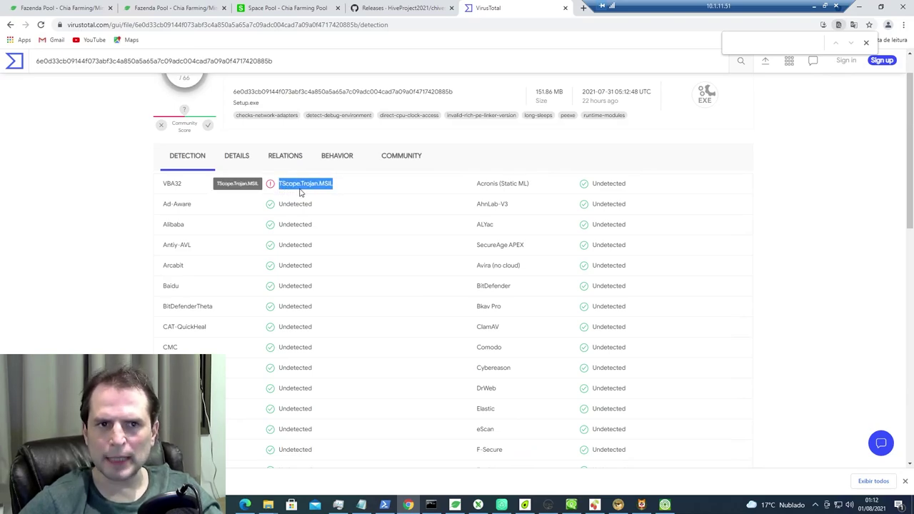
scroll(300, 192, up, 1)
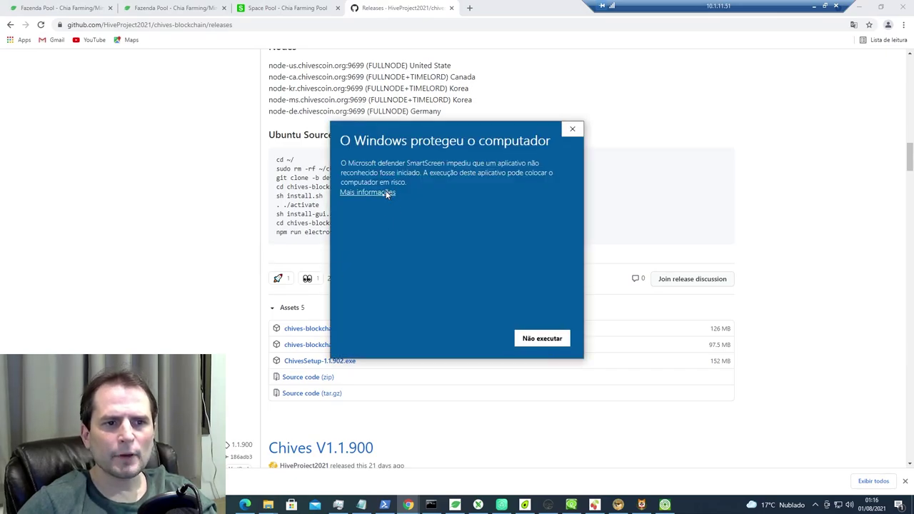
Show the SmartScreen warning's extra information, run the Chives installer anyway, and close the browser.
click(385, 193)
click(474, 339)
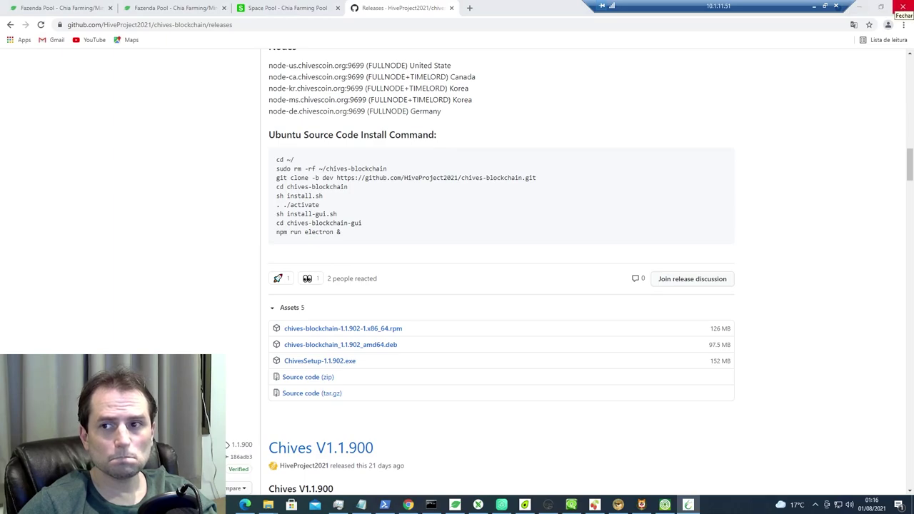
click(901, 6)
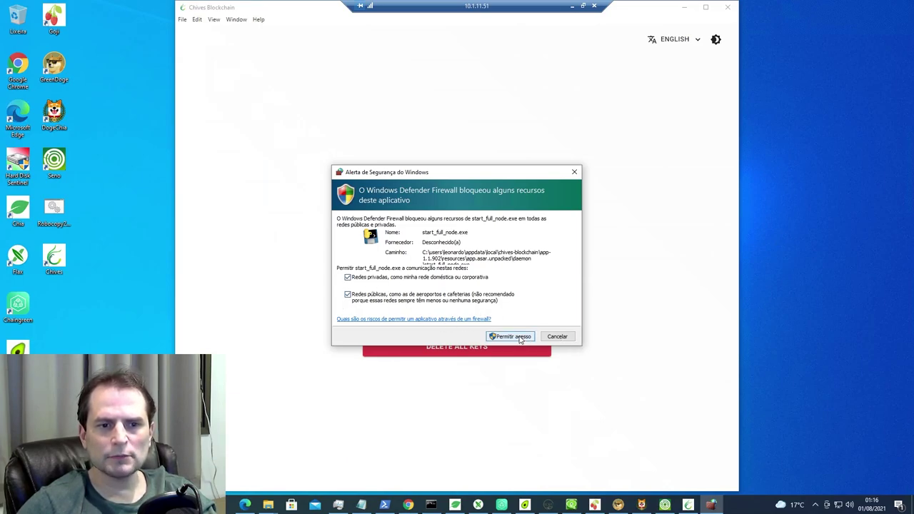
Allow start_full_node.exe through the firewall on private and public networks, and choose to import a Chives key from 24-word mnemonics.
key(Return)
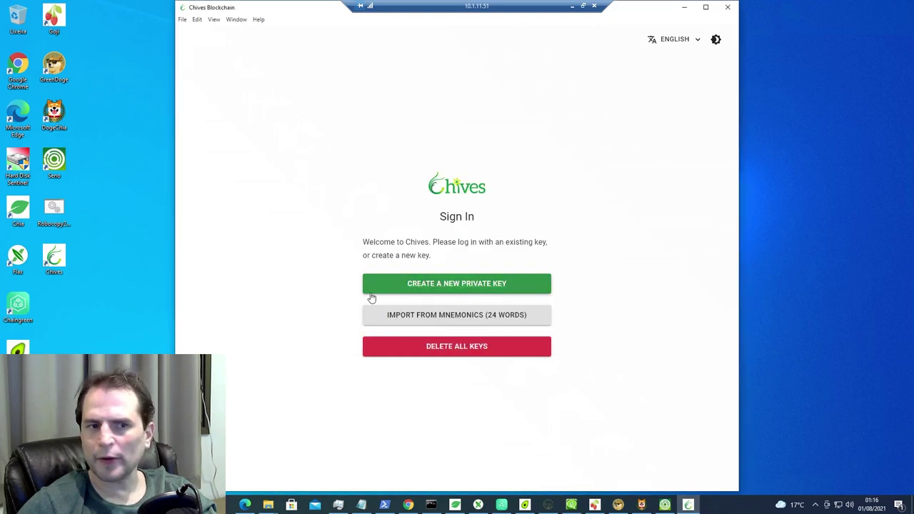
click(452, 316)
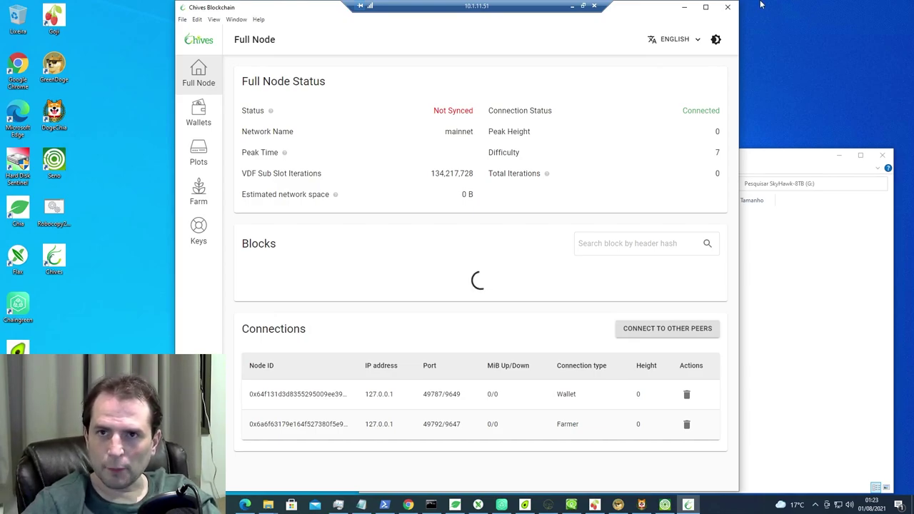
Quit the Chives client, confirming that plotting and farming stop, and open a second File Explorer window.
click(726, 7)
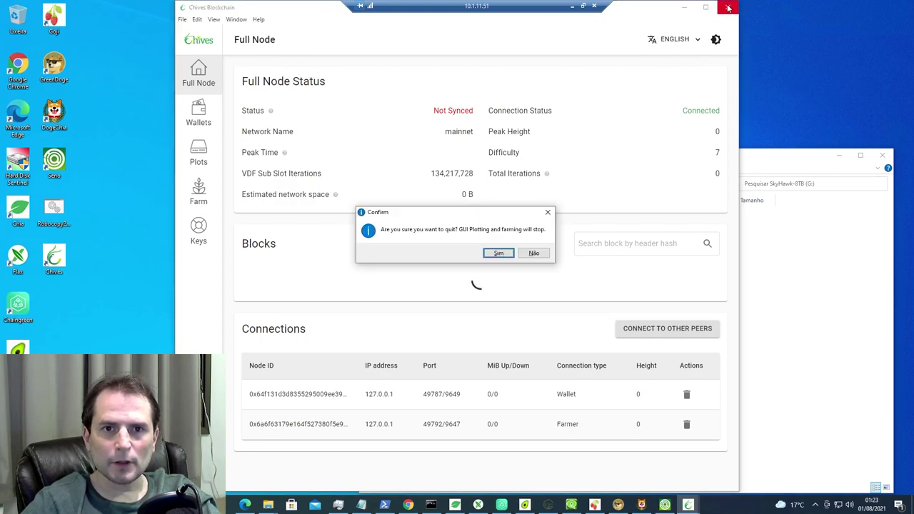
click(496, 253)
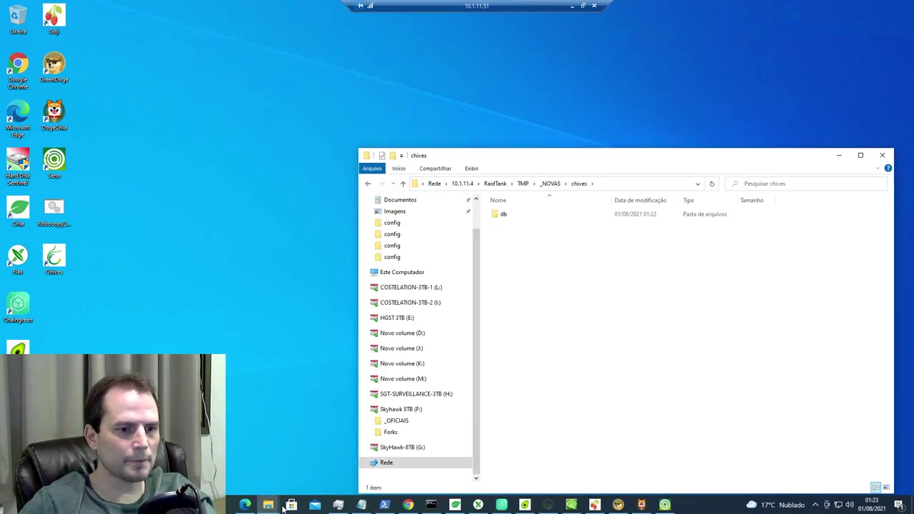
right_click(269, 507)
click(273, 455)
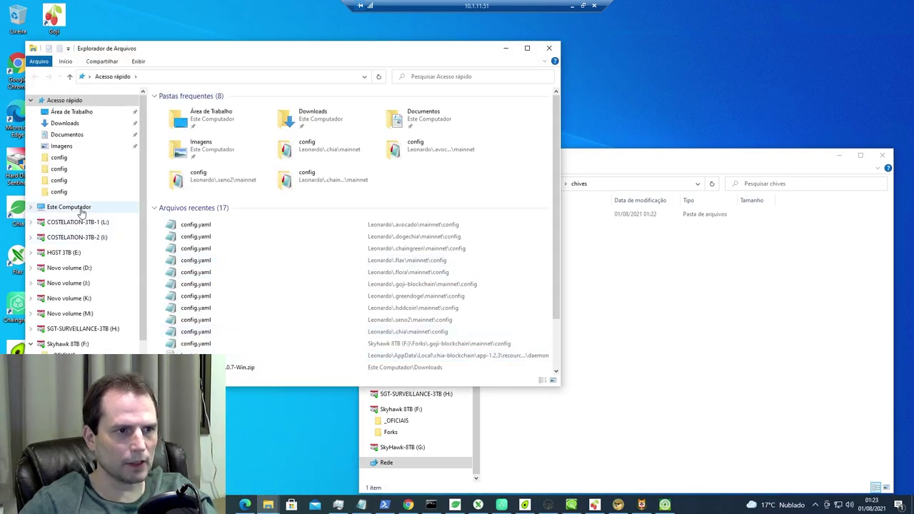
Browse to the .chives\mainnet\db folder inside the user profile on drive C.
click(63, 206)
double_click(221, 212)
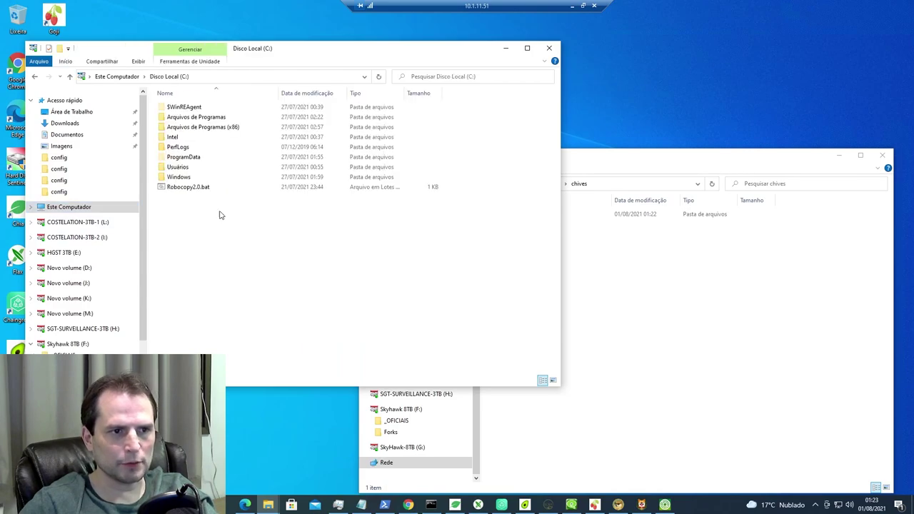
double_click(184, 168)
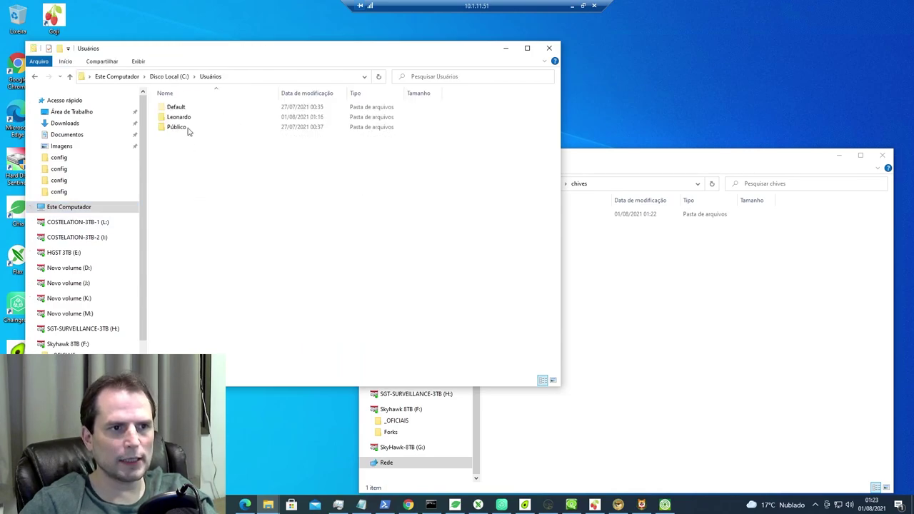
double_click(183, 118)
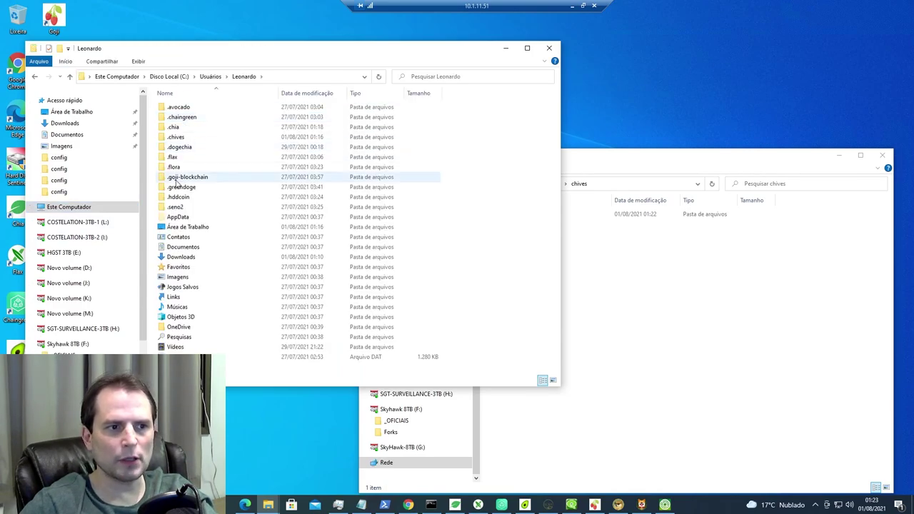
double_click(179, 138)
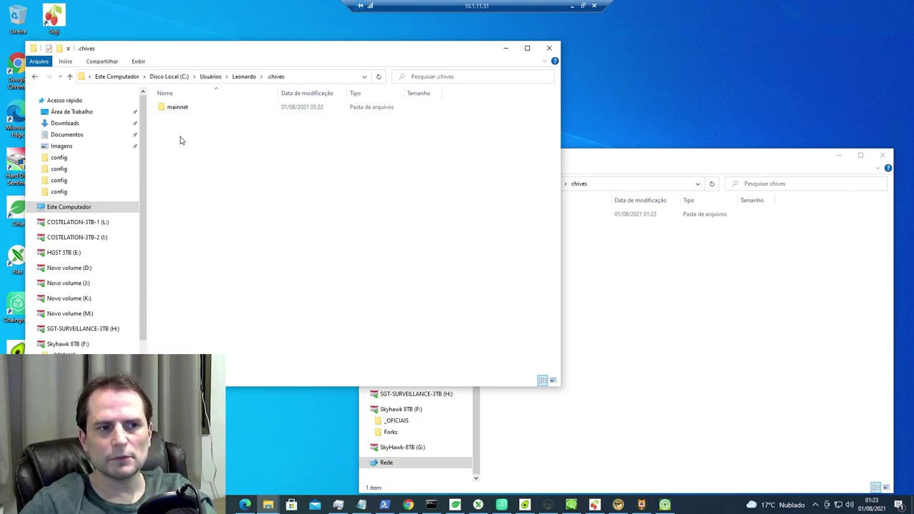
double_click(181, 108)
click(172, 118)
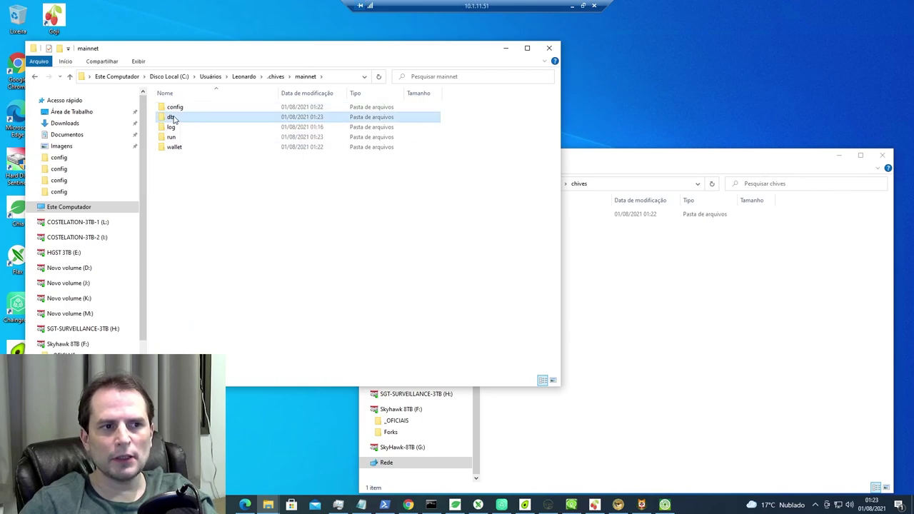
double_click(174, 119)
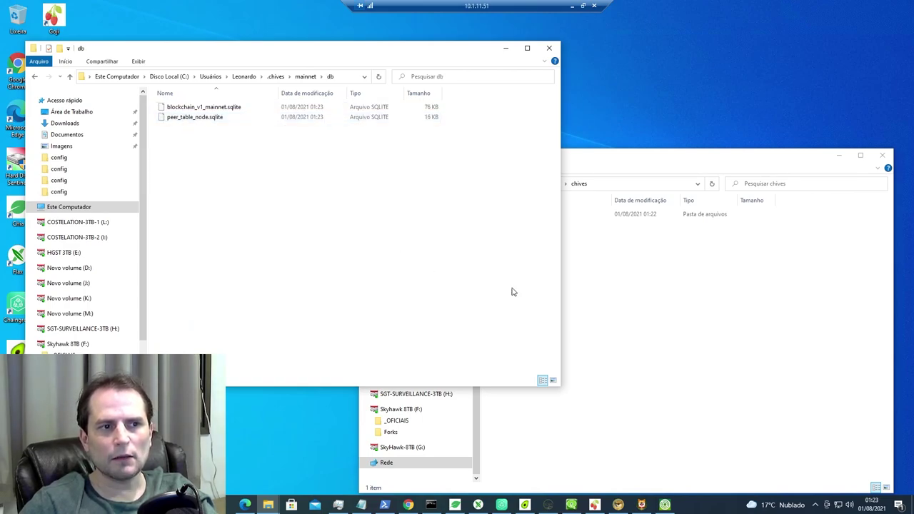
Copy the four database files from the network chives\db folder into the local db folder, replacing the files with the same names.
click(679, 317)
click(497, 220)
double_click(498, 220)
drag(570, 286, 311, 188)
click(479, 264)
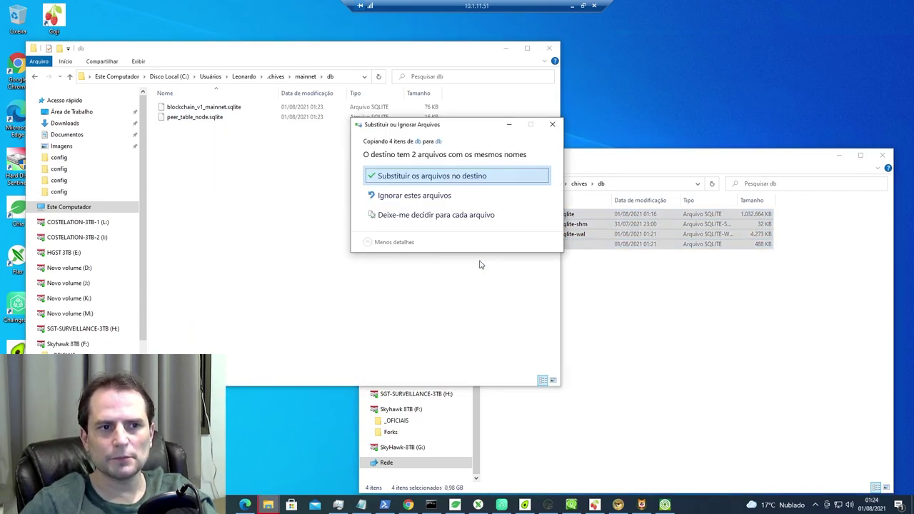
click(432, 176)
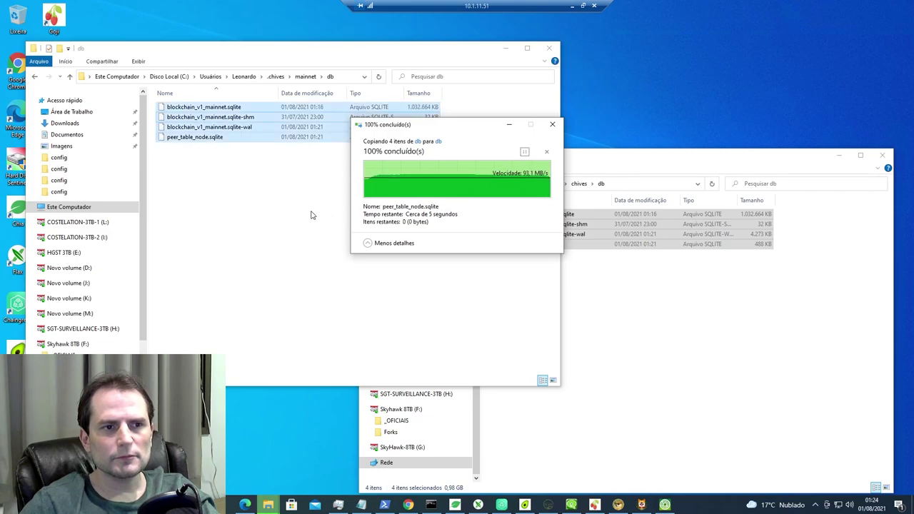
Uncover the desktop, launch Chives, and place its desktop shortcut directly below Seno.
drag(349, 52, 612, 65)
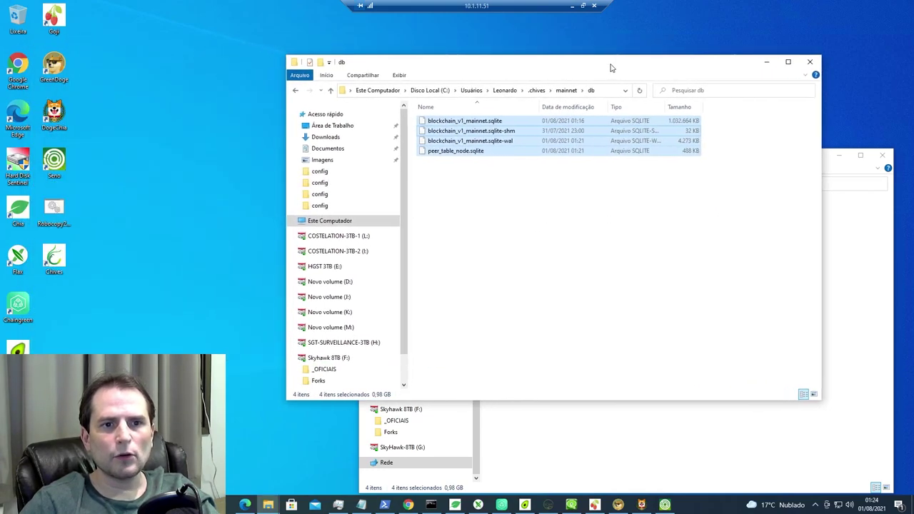
click(177, 272)
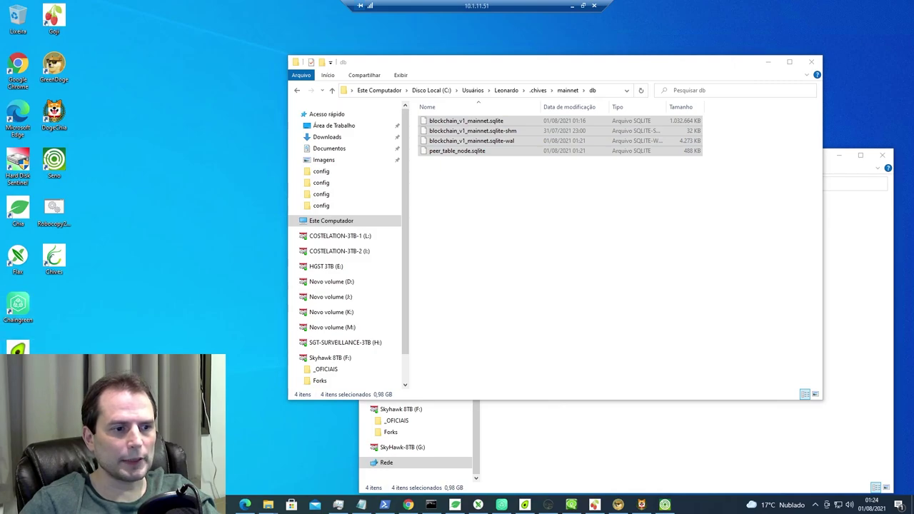
double_click(53, 263)
drag(52, 263, 56, 209)
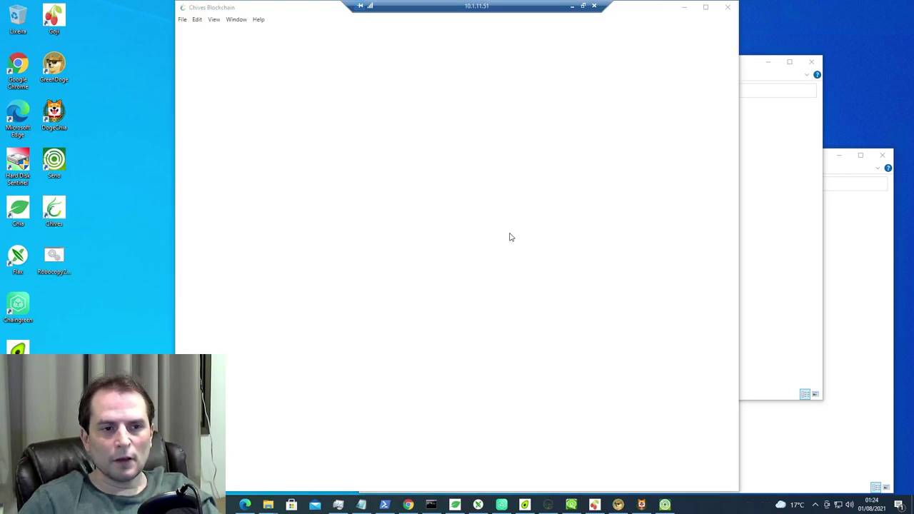
Create a folder named Chives on the COSTELATION-3TB-1 (L:) drive.
click(767, 277)
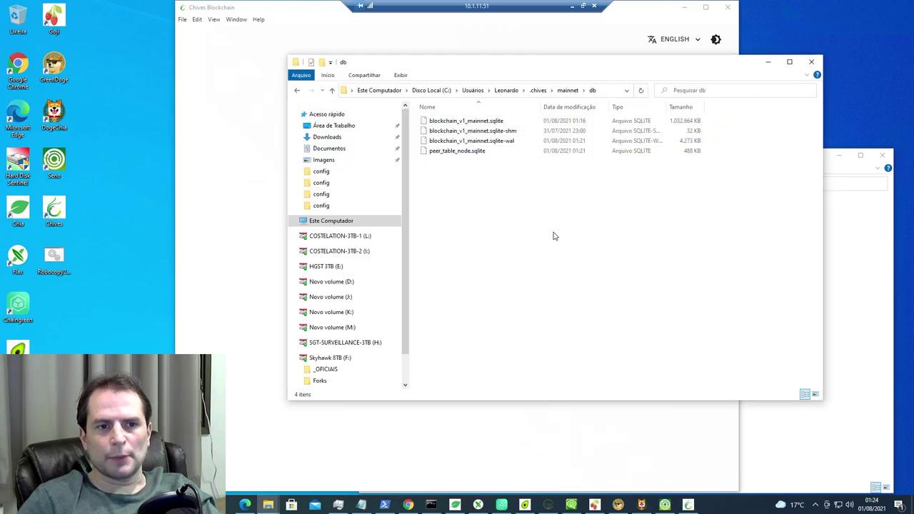
click(350, 237)
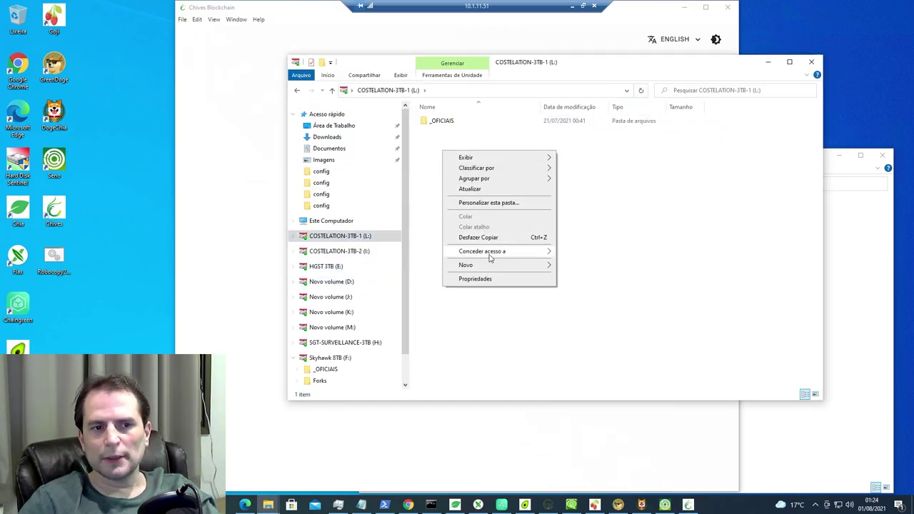
mouse_move(492, 265)
click(577, 266)
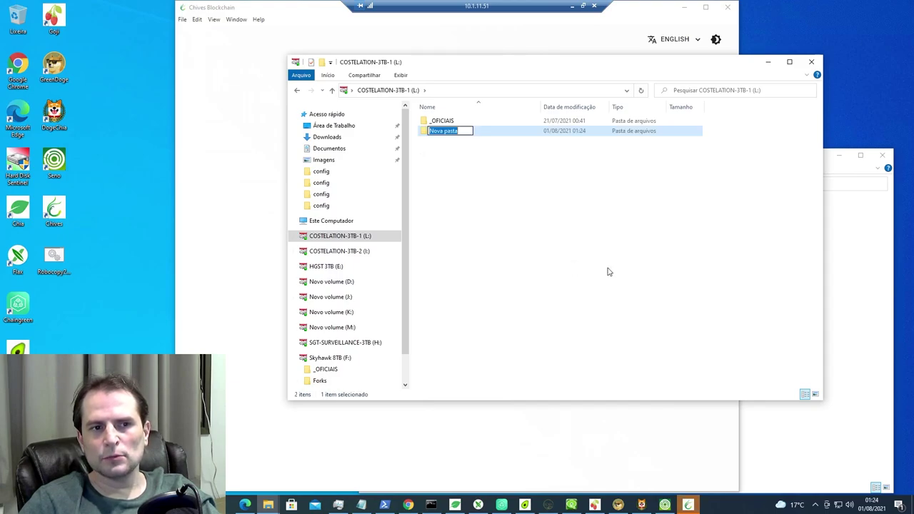
text(Chivr)
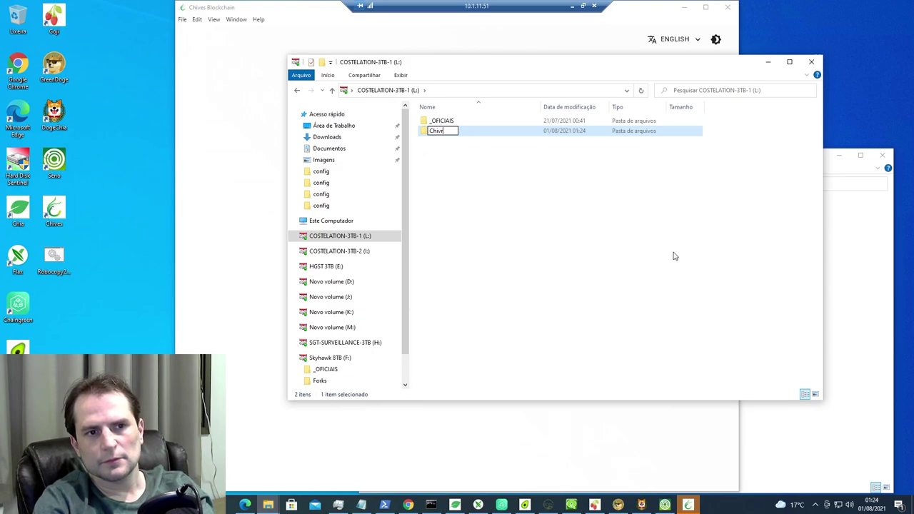
key(BackSpace)
text(es)
key(Return)
key(F2)
click(628, 256)
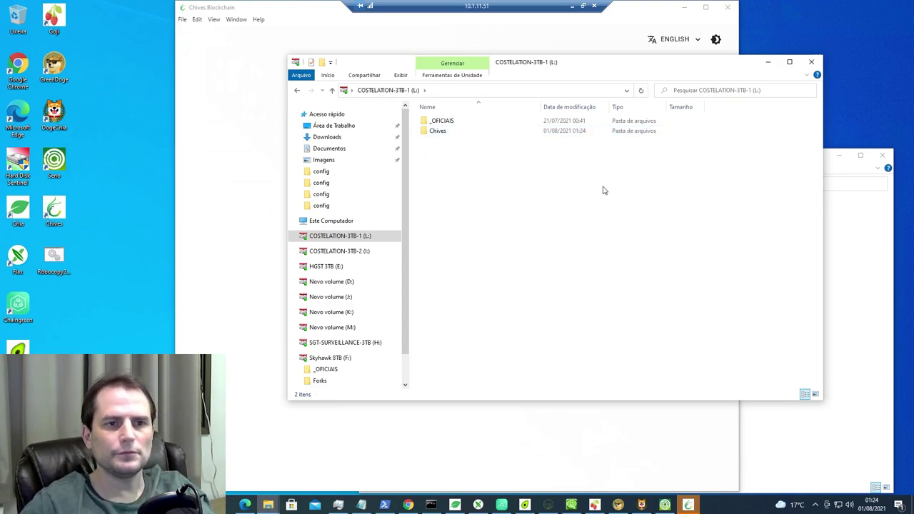
Log in to the Chives client with the existing private key, and return to the File Explorer window.
click(203, 190)
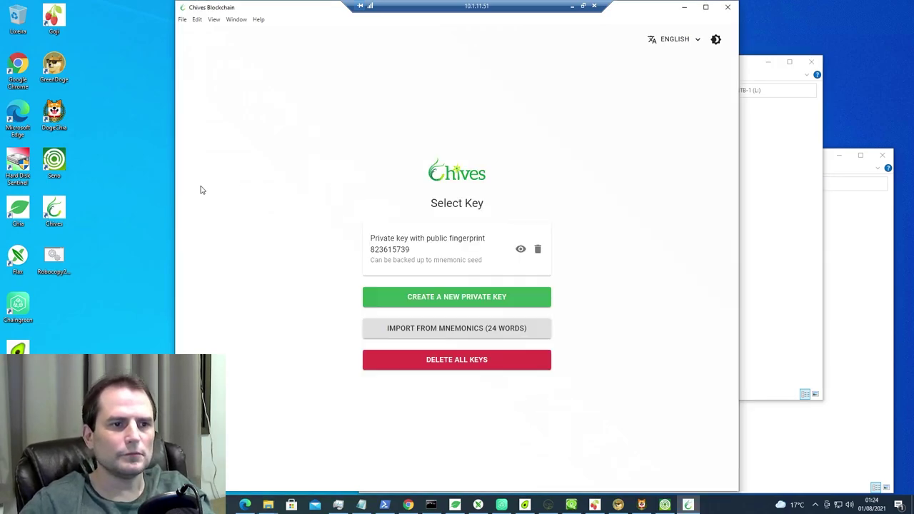
click(455, 257)
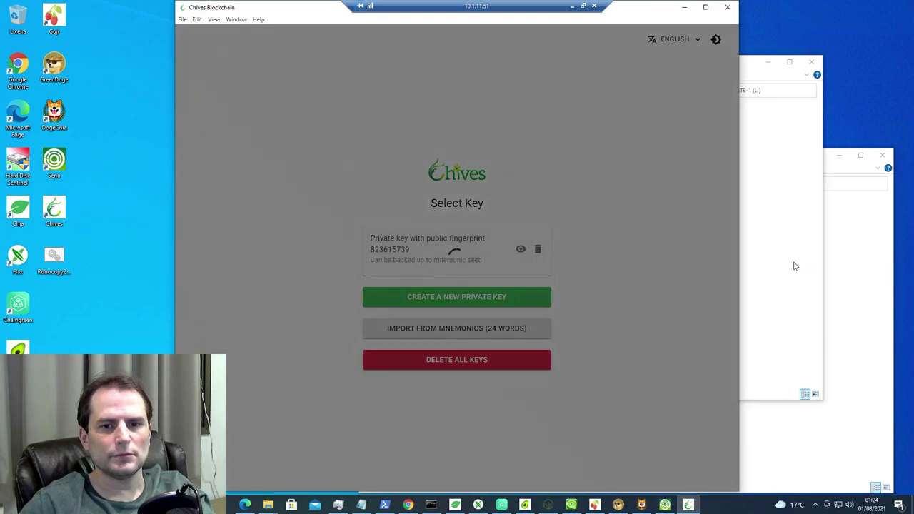
click(785, 268)
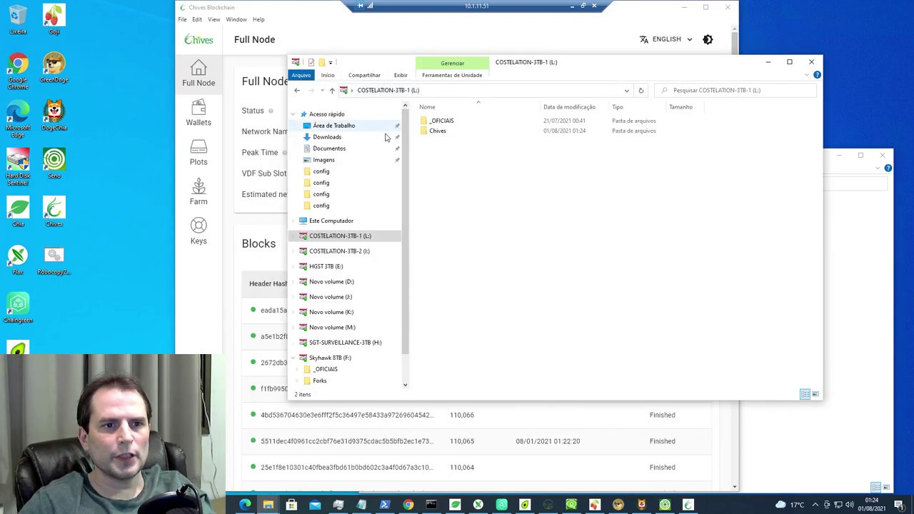
Create a folder named Chives on the COSTELATION-3TB-2 (I:) drive.
click(341, 250)
right_click(458, 174)
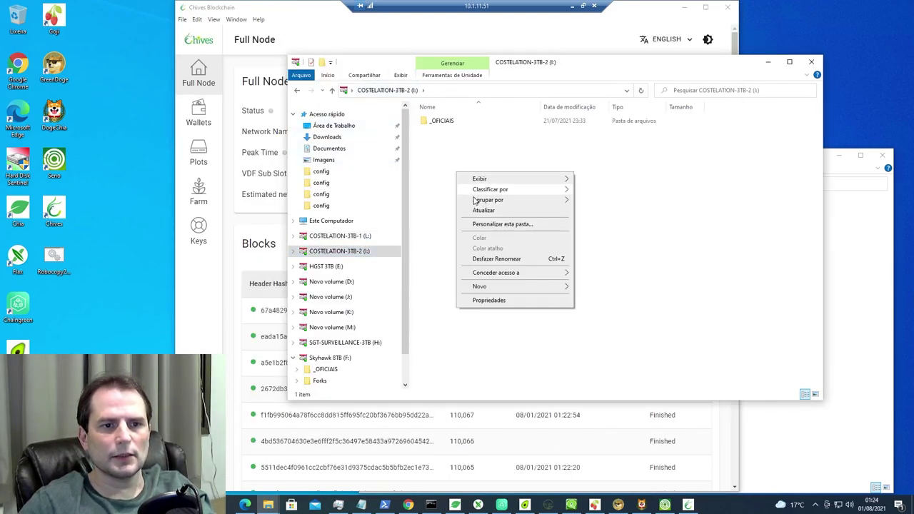
mouse_move(518, 287)
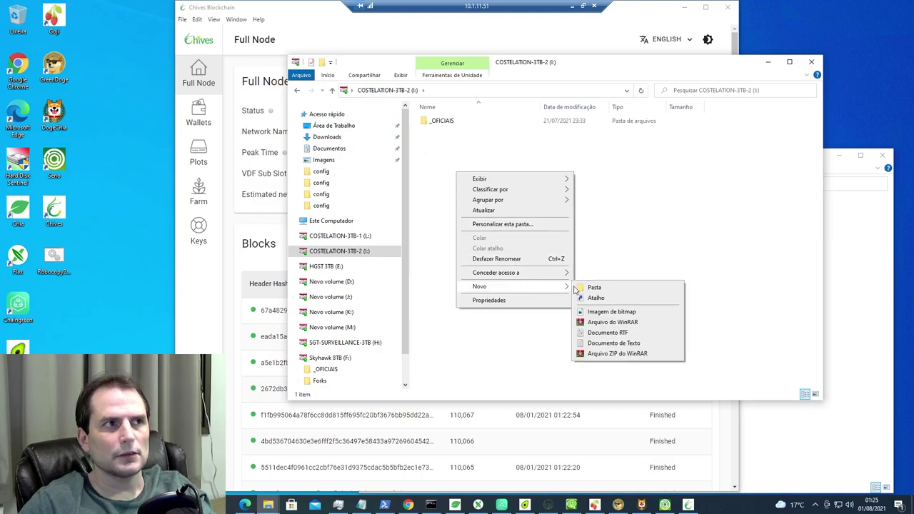
click(590, 288)
text(Chives)
key(Return)
Create a folder named Chives on the HGST 3TB (E:) drive.
click(370, 267)
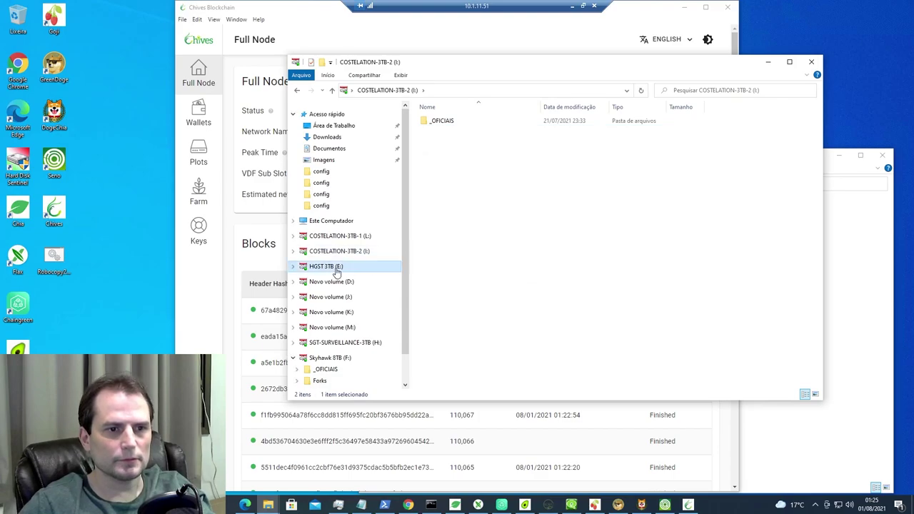
right_click(476, 217)
mouse_move(522, 327)
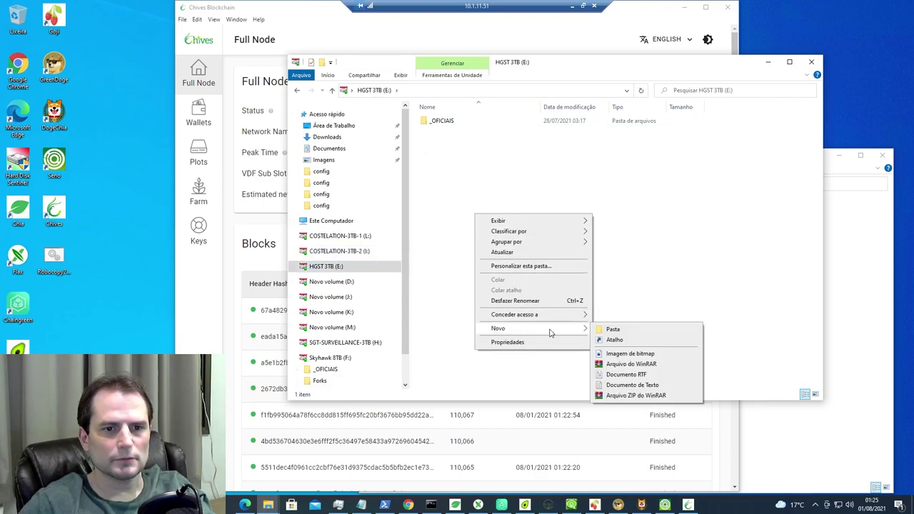
click(610, 329)
text(Chives)
key(Return)
Create a folder named Chives on the Novo volume (D:) drive.
click(384, 282)
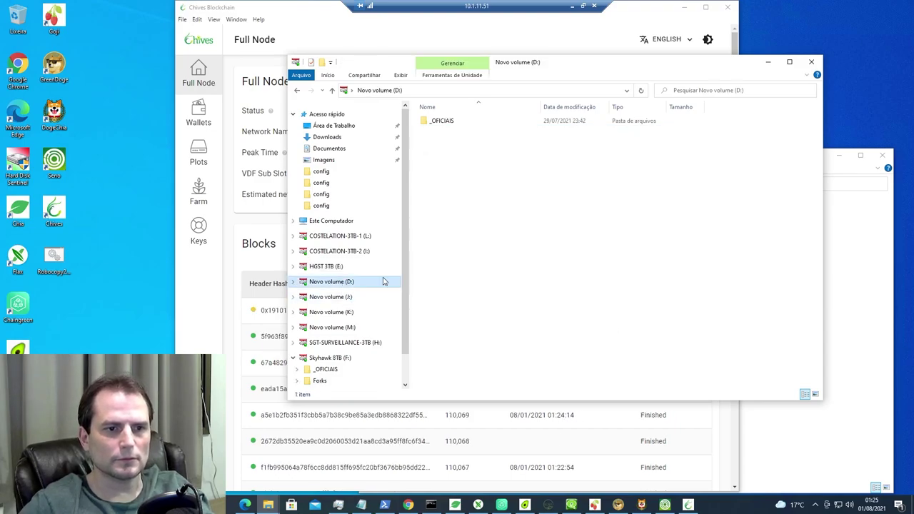
right_click(480, 217)
mouse_move(530, 331)
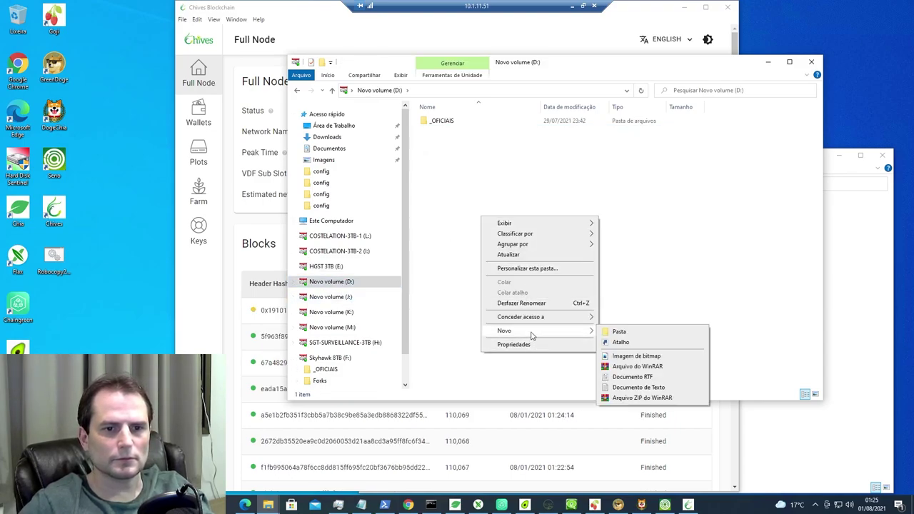
click(618, 331)
text(Chives)
key(Return)
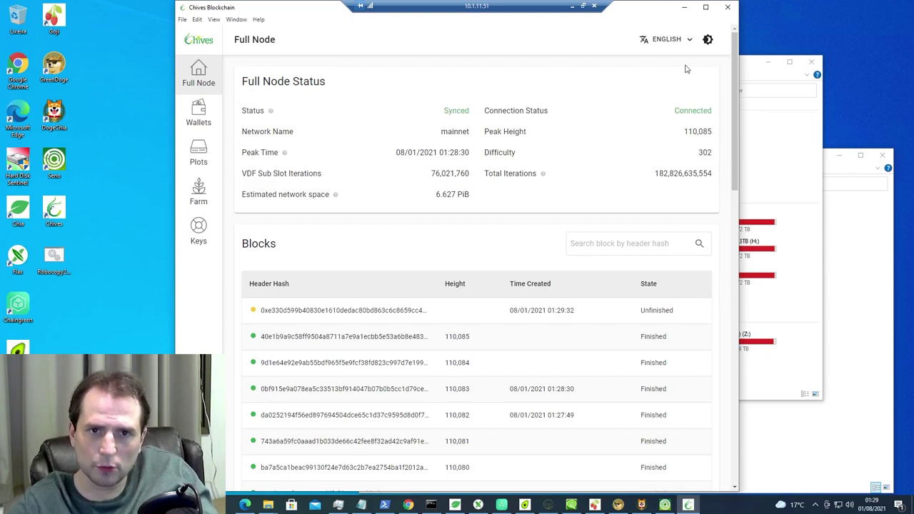
Switch the Chives client to the dark theme and set its interface language to Português (Brasil).
click(706, 44)
click(668, 39)
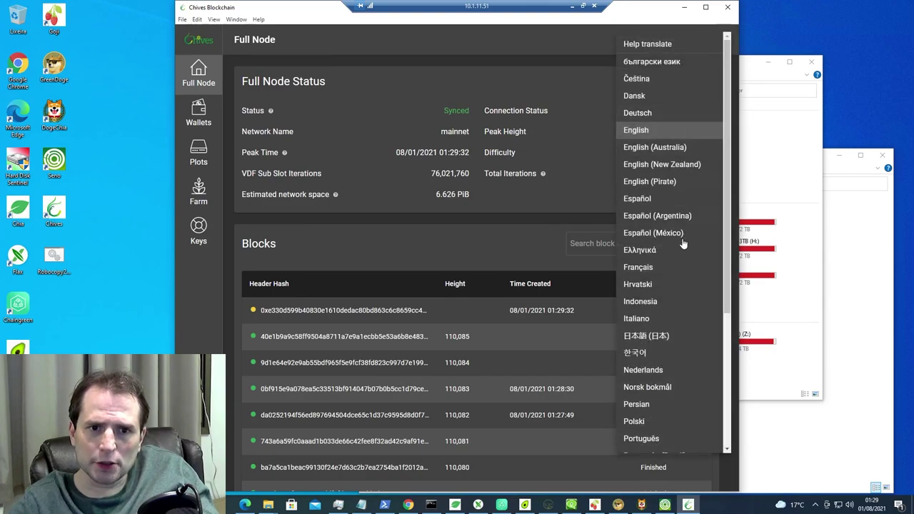
scroll(667, 328, down, 2)
scroll(667, 328, down, 3)
click(671, 252)
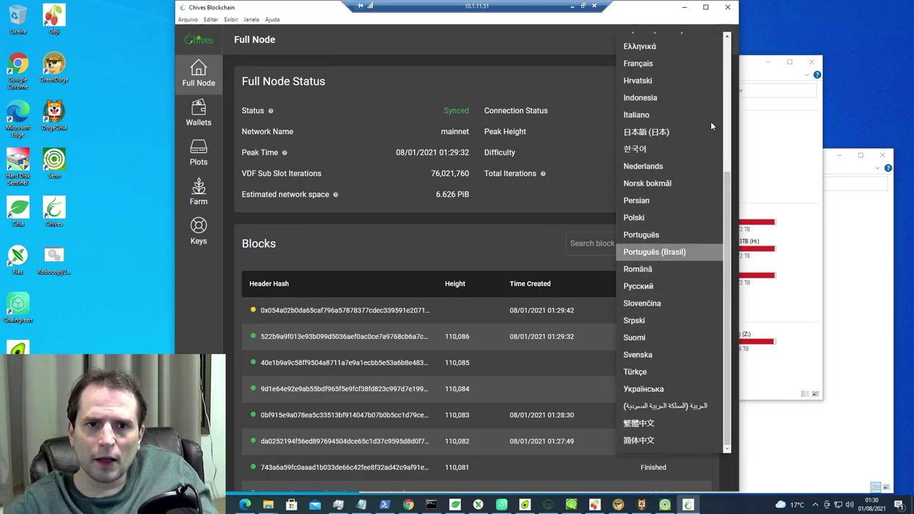
Start adding an existing plot directory from the client's plots page and open the folder picker.
click(199, 153)
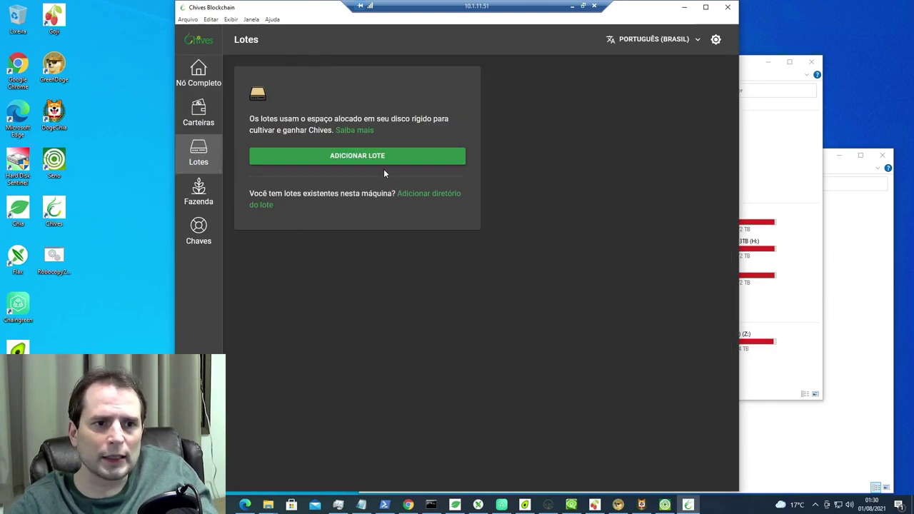
click(434, 196)
click(315, 278)
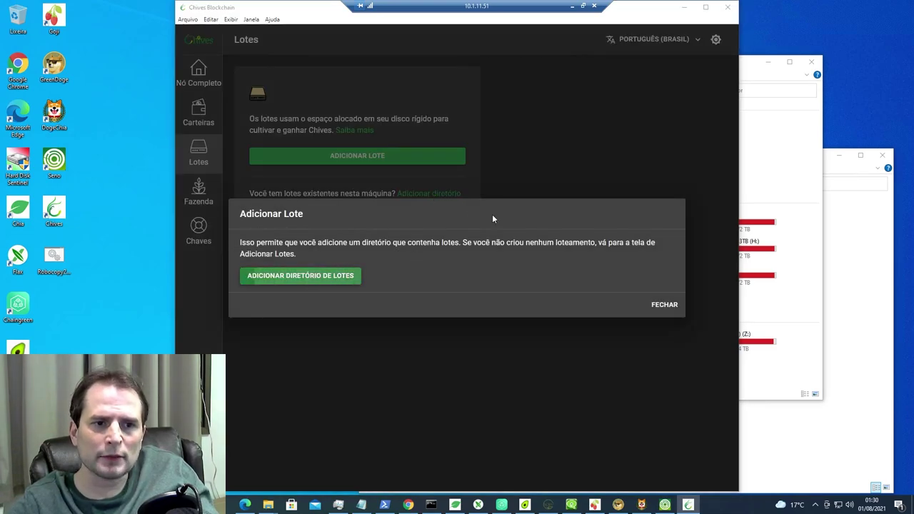
scroll(57, 172, down, 3)
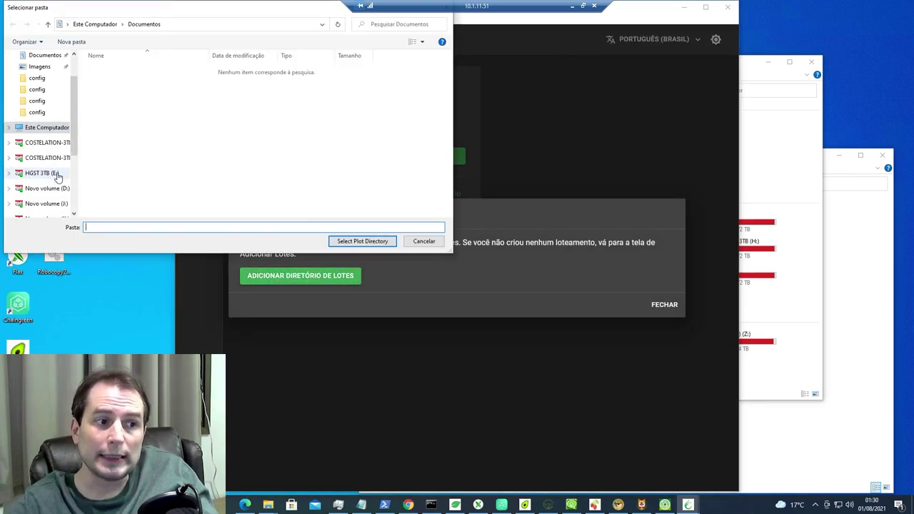
Choose the Chives folder on Novo volume (D:) as the plot directory.
click(60, 109)
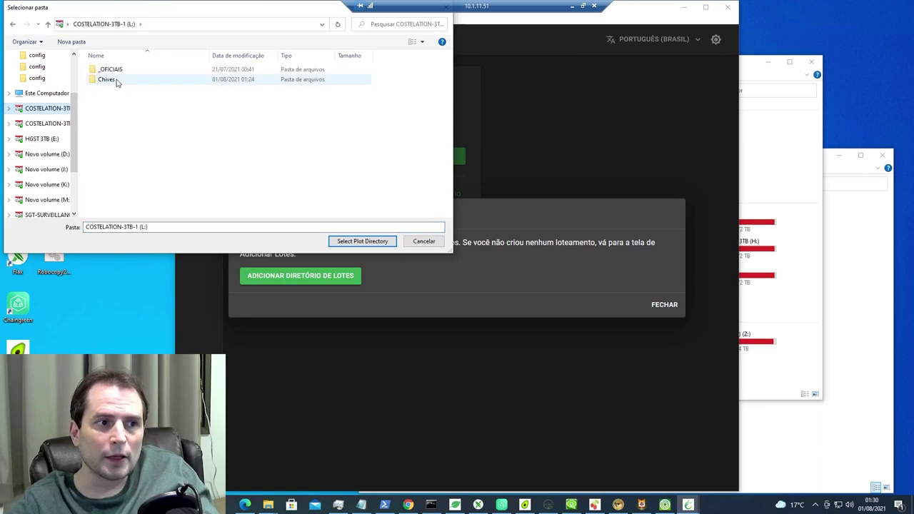
double_click(118, 81)
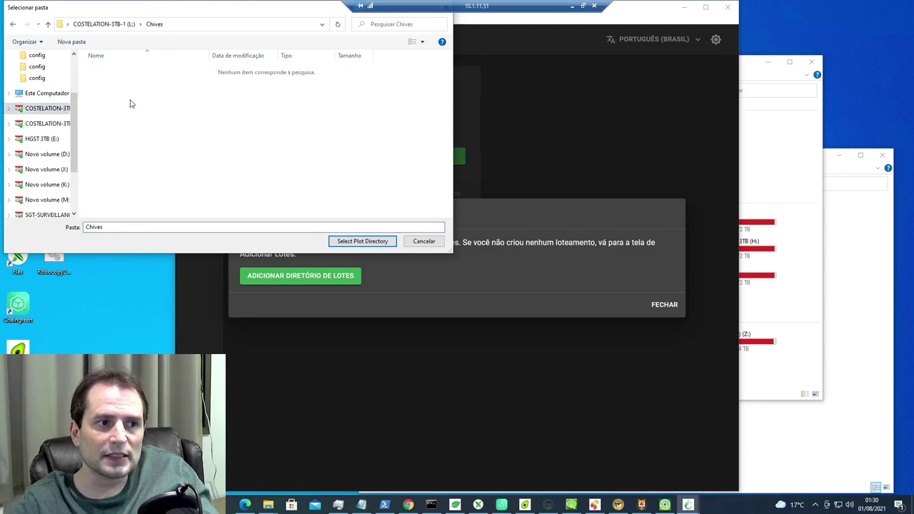
click(42, 93)
scroll(172, 177, down, 3)
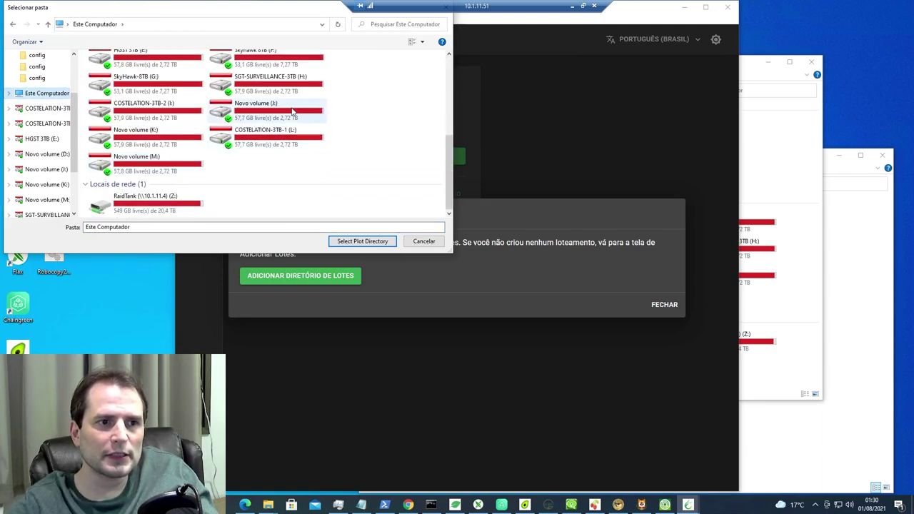
scroll(171, 178, up, 1)
double_click(242, 72)
double_click(104, 79)
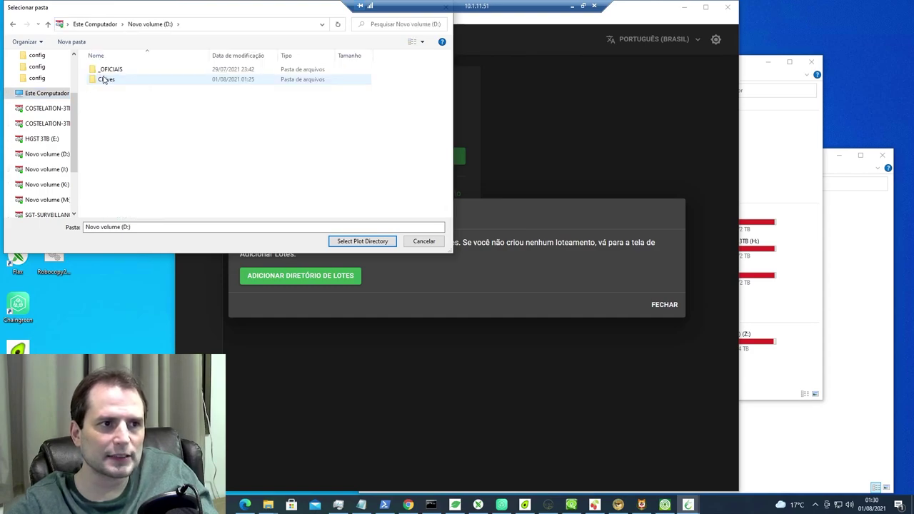
click(386, 243)
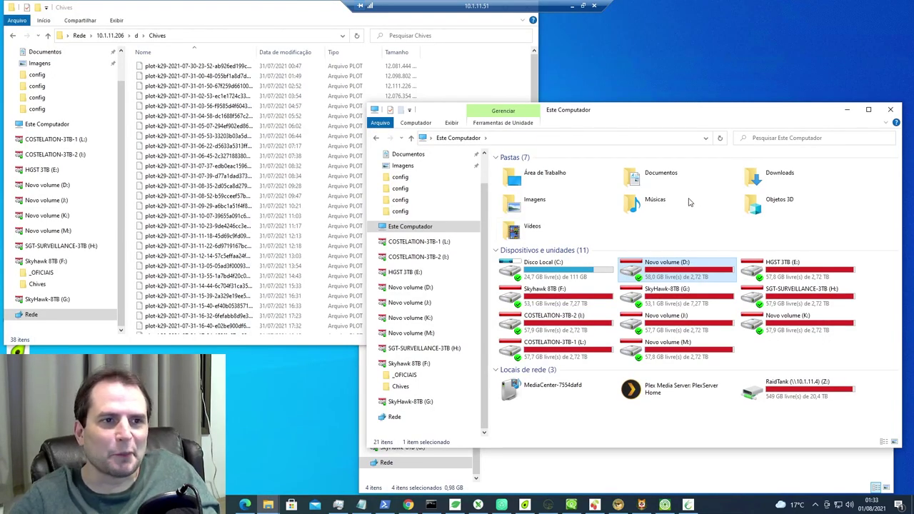
Move the first five plot files from the network Chives folder into the Chives folder on Novo volume (D:), accepting the security warning.
double_click(662, 275)
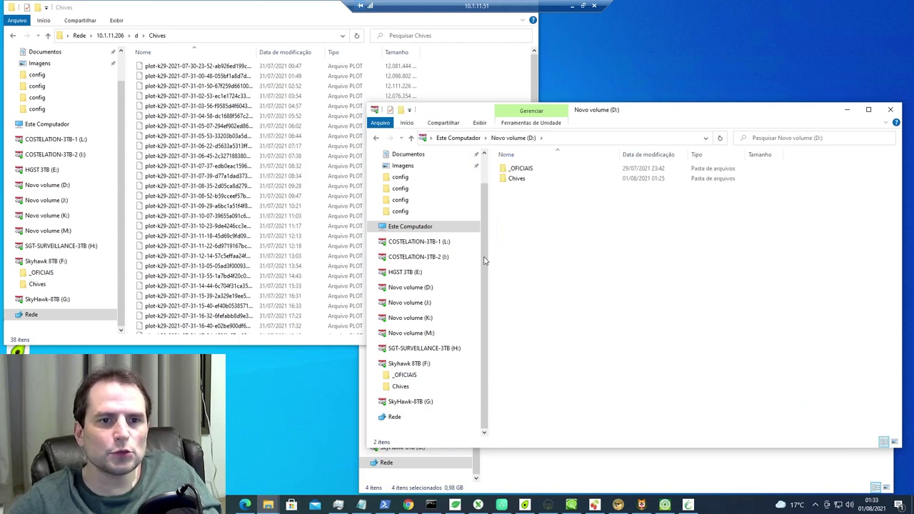
double_click(509, 182)
click(232, 66)
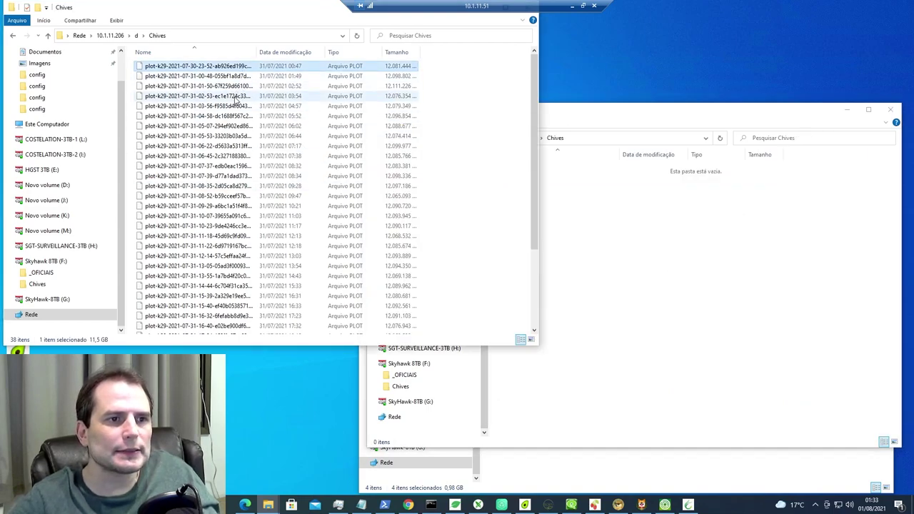
shift+click(234, 97)
shift+click(234, 105)
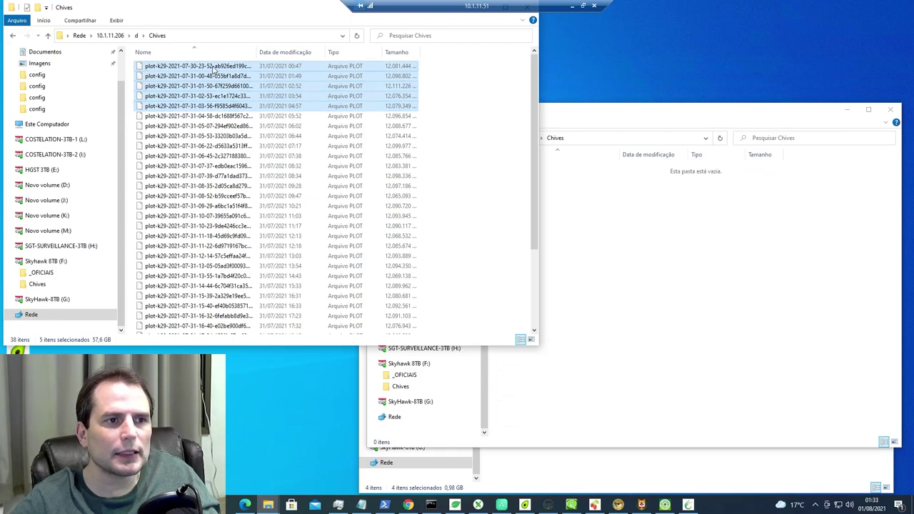
drag(217, 72, 705, 271)
key(shift)
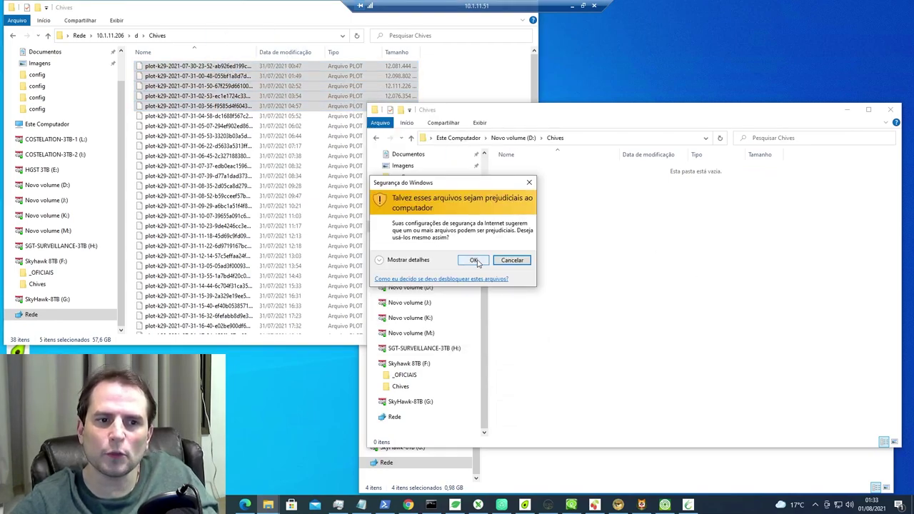
click(475, 261)
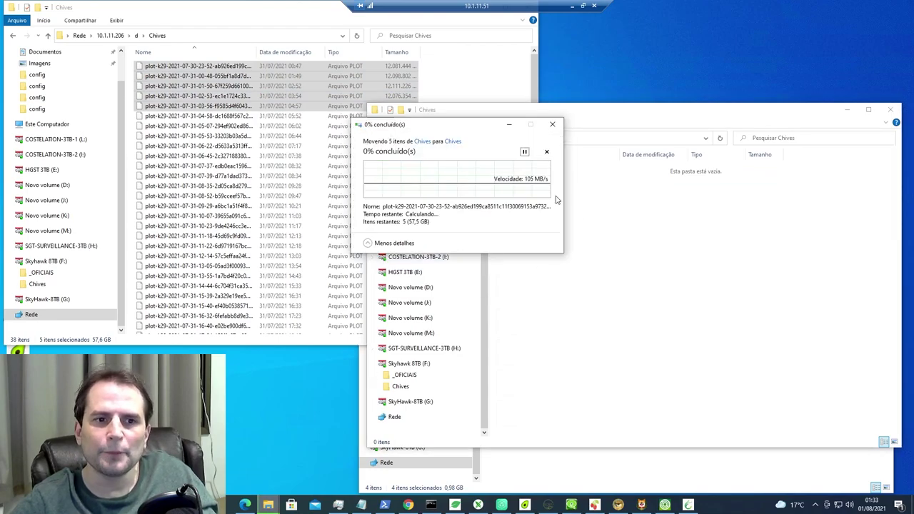
drag(461, 127, 771, 32)
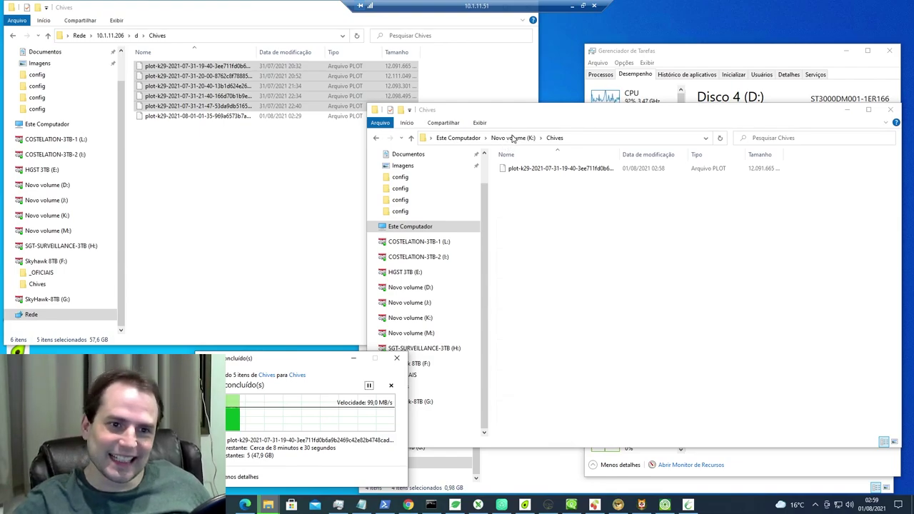
Examine the Chives folders on Novo volume (K:) and Skyhawk 8TB (F:), and return to the drive overview.
click(511, 139)
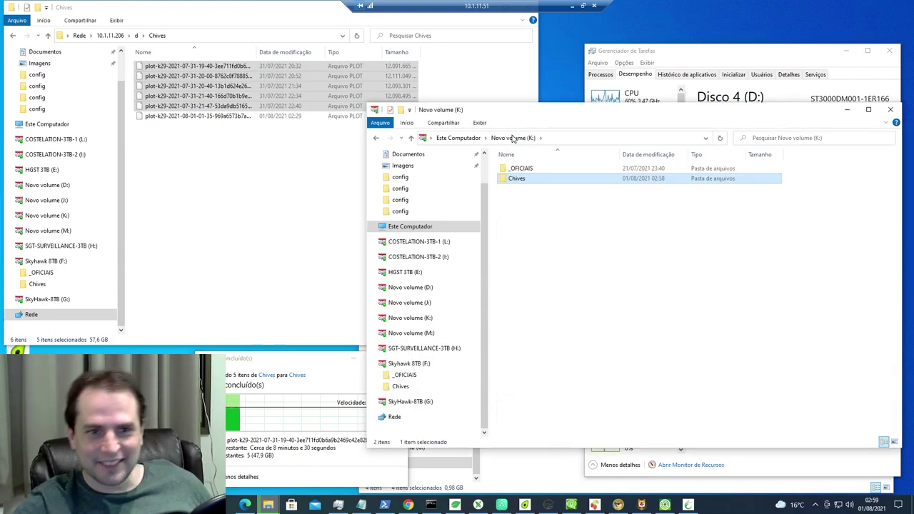
double_click(519, 180)
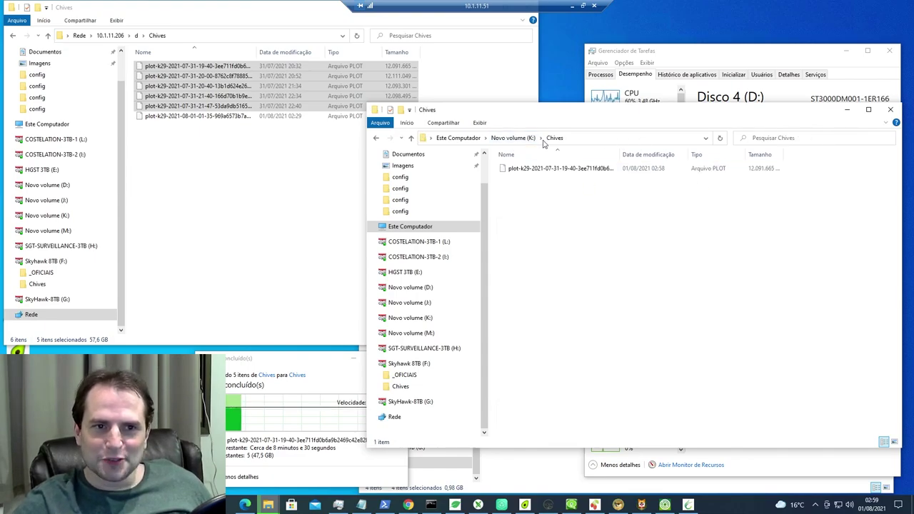
click(475, 139)
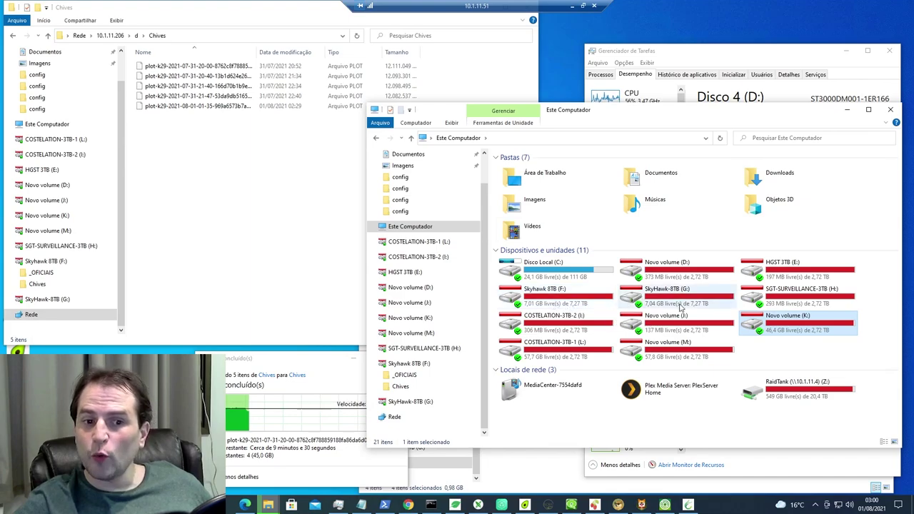
double_click(556, 307)
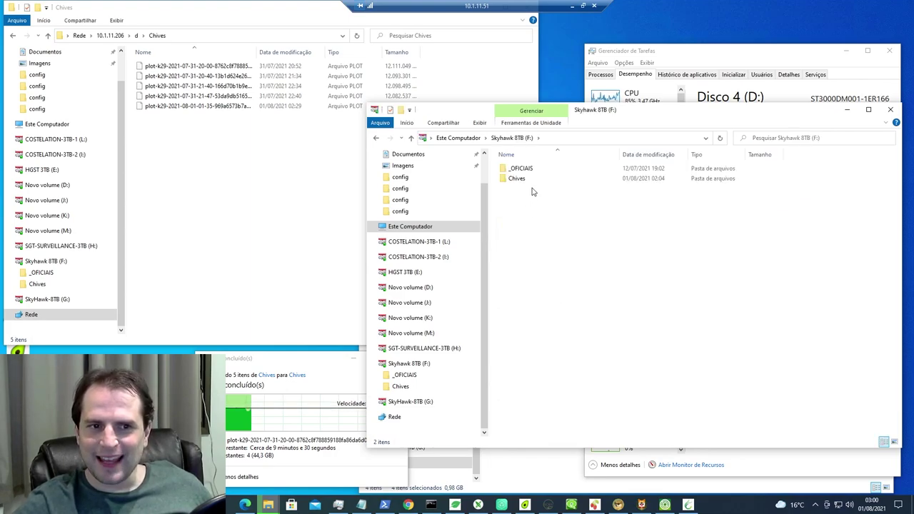
mouse_move(524, 183)
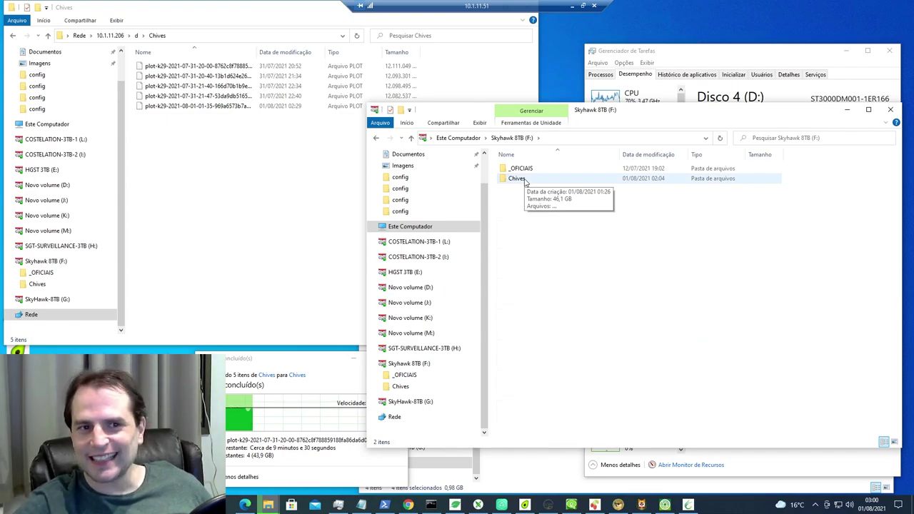
double_click(523, 180)
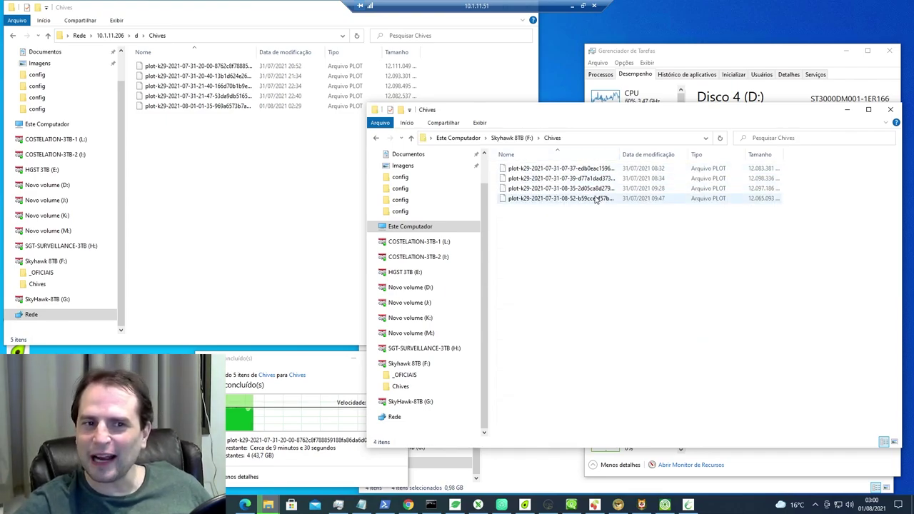
click(525, 139)
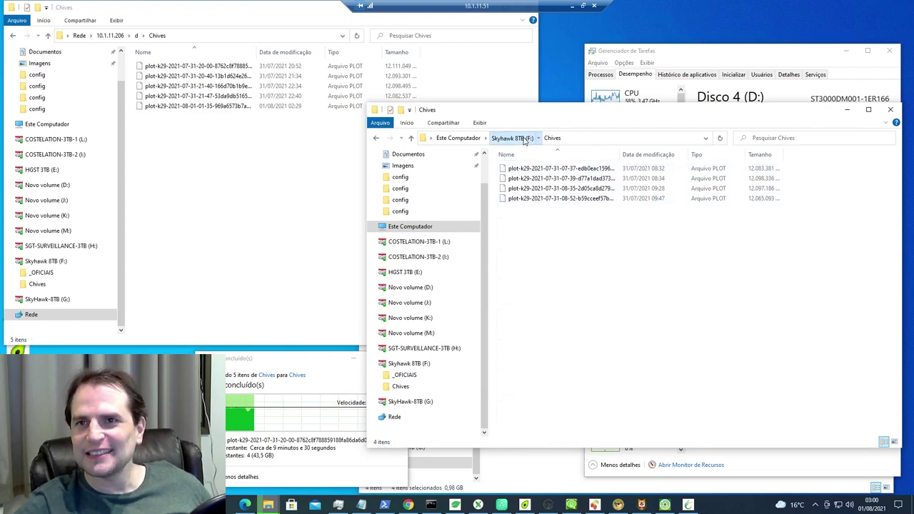
click(464, 138)
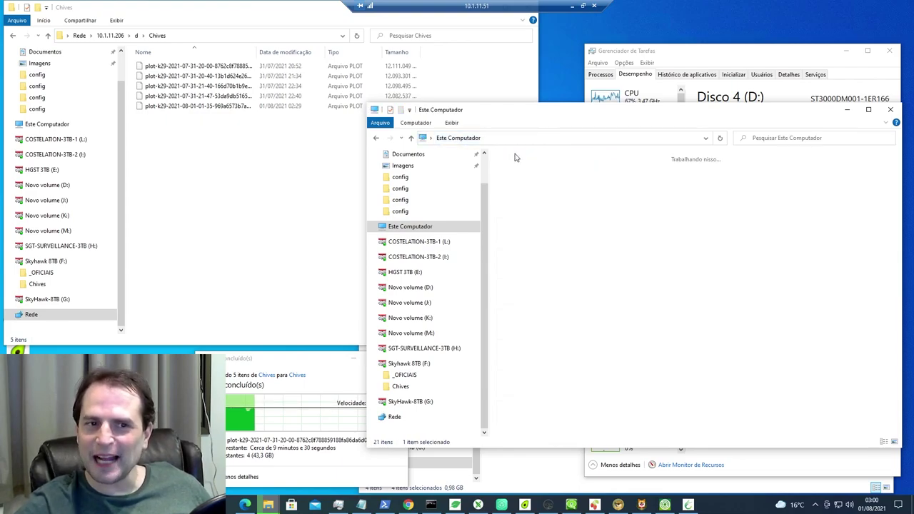
click(463, 71)
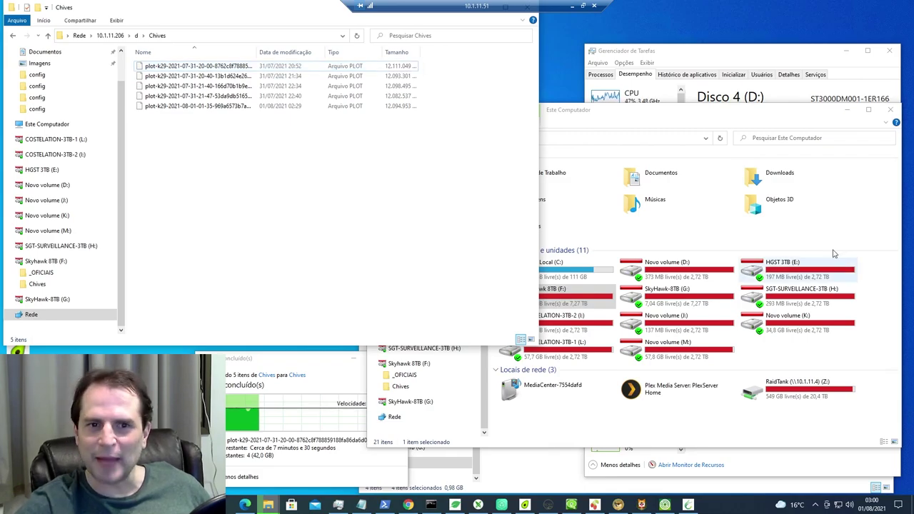
click(775, 119)
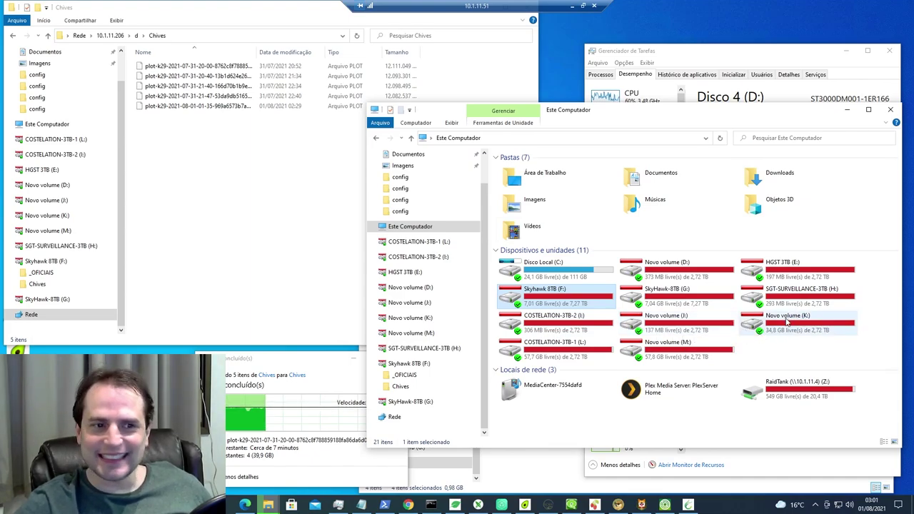
click(316, 470)
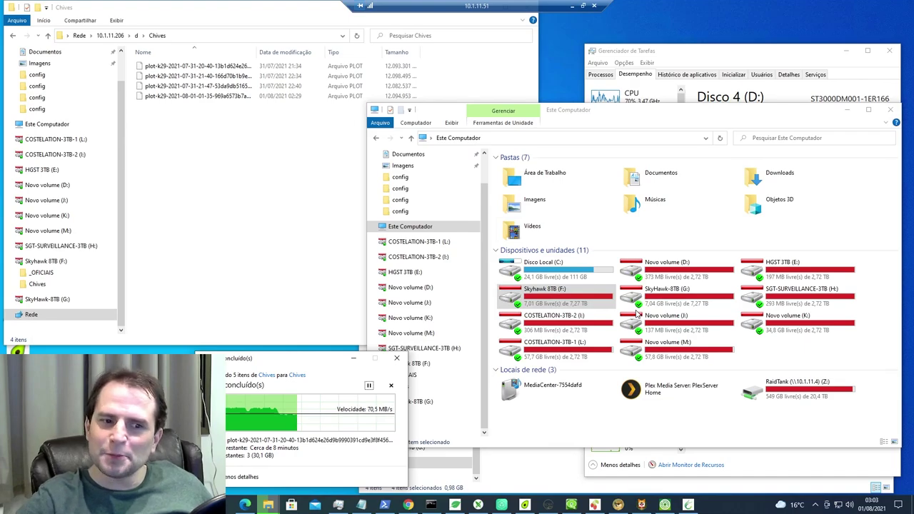
Switch to the Chives client and review all pages of the local harvester plot list, checking each plot's drive and farming status.
click(688, 504)
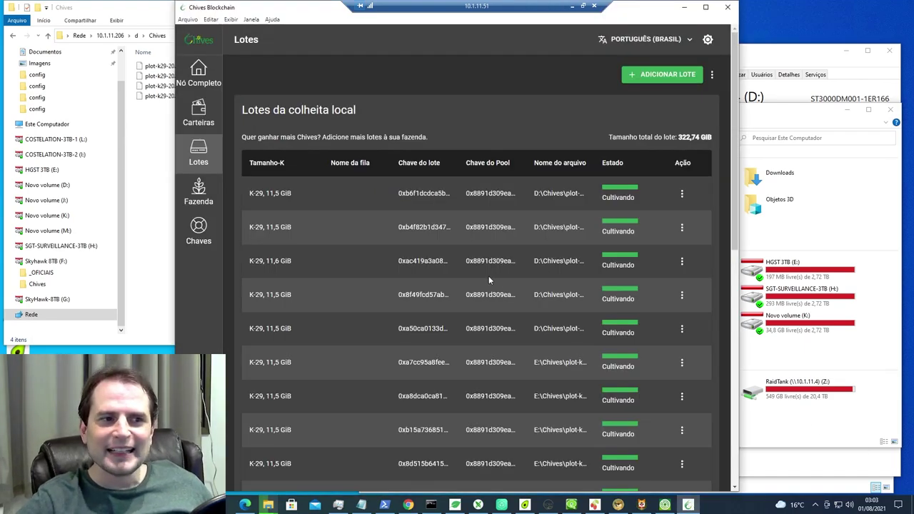
scroll(490, 281, down, 3)
scroll(570, 307, up, 3)
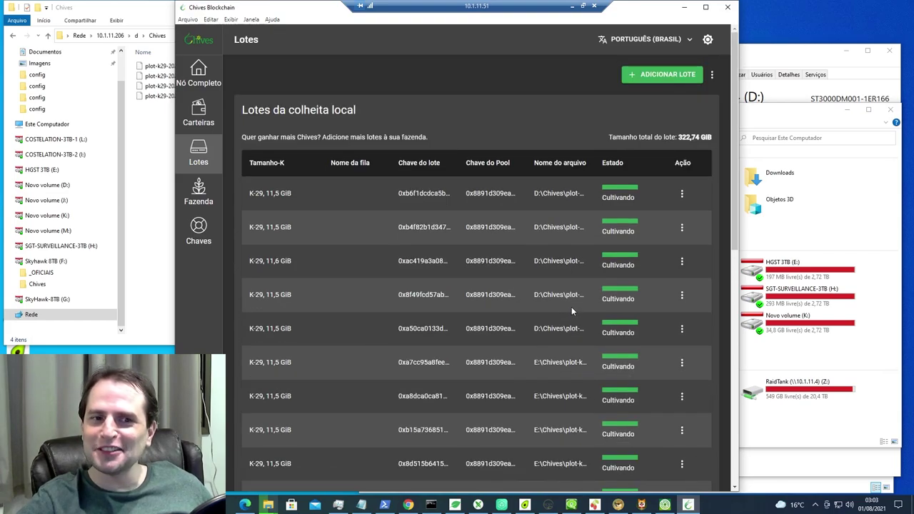
scroll(570, 306, down, 3)
click(698, 338)
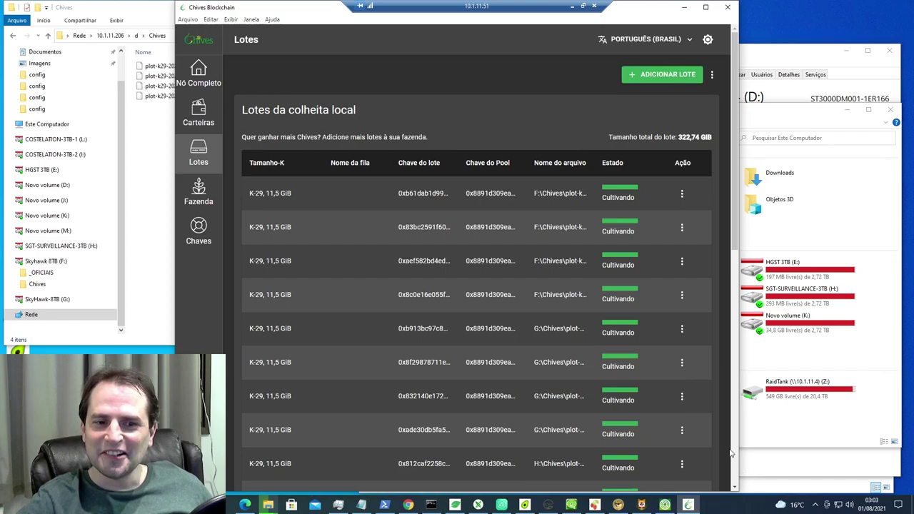
scroll(701, 429, down, 3)
click(678, 384)
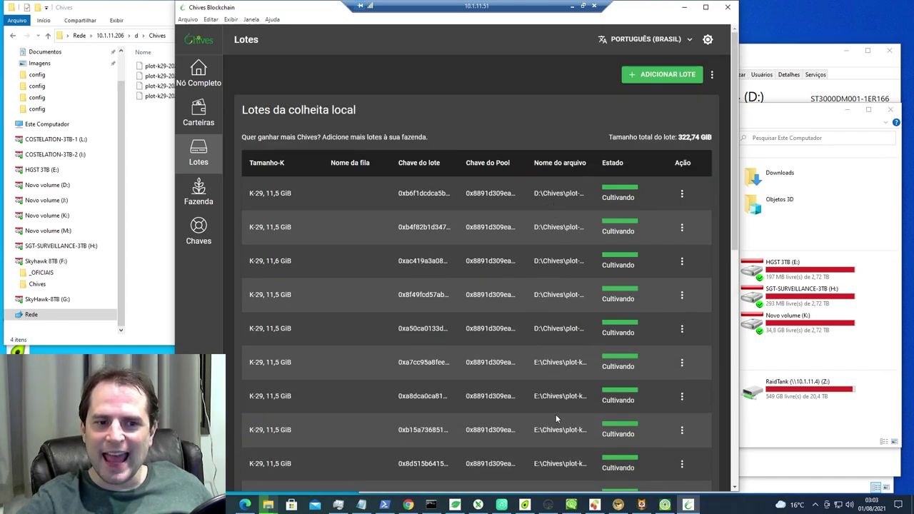
scroll(557, 418, down, 3)
click(698, 384)
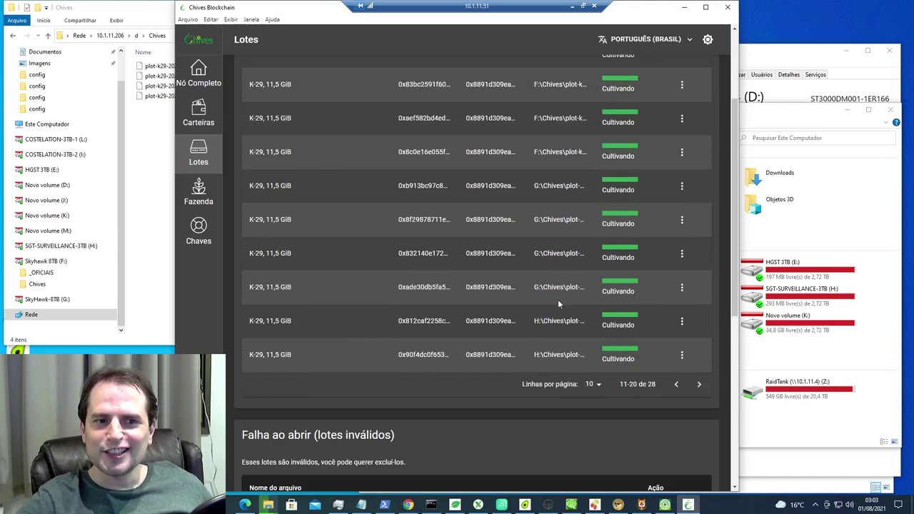
click(699, 384)
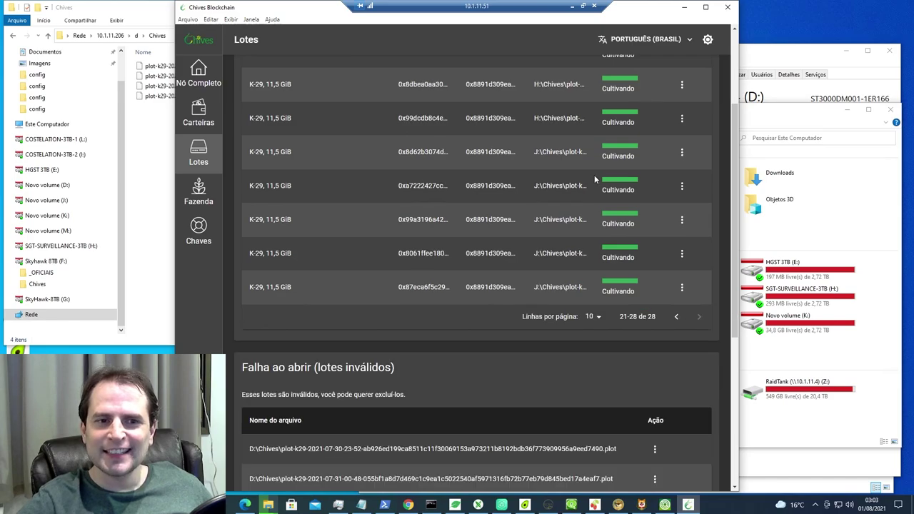
scroll(583, 172, up, 2)
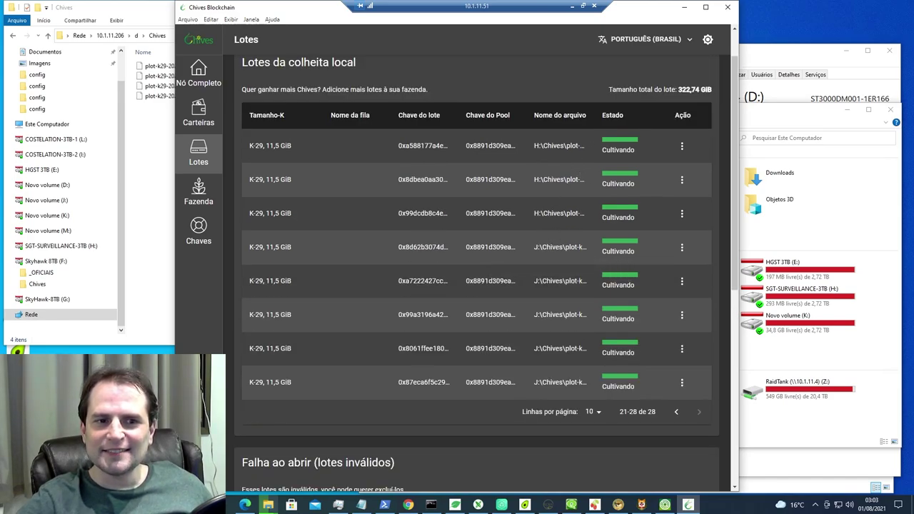
scroll(688, 104, up, 1)
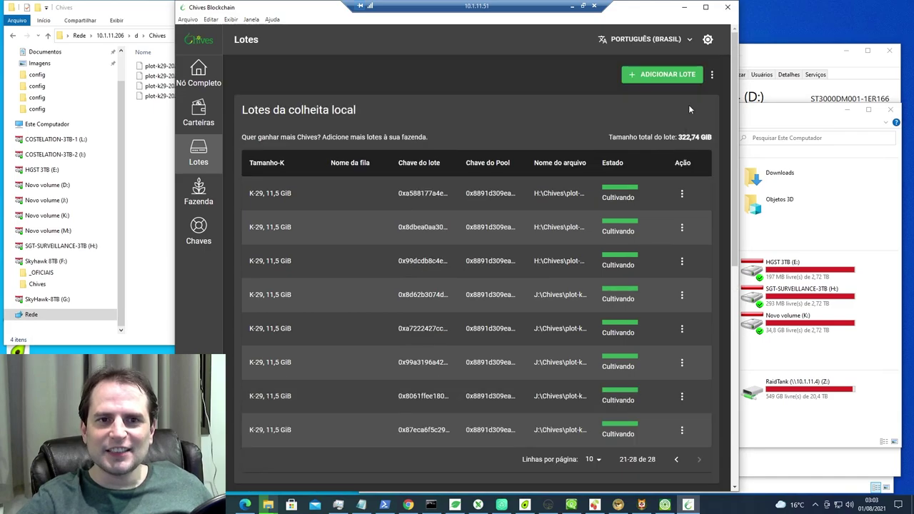
Refresh the plots and recheck the last pages of the local harvester plot list for each plot's drive and status.
click(712, 76)
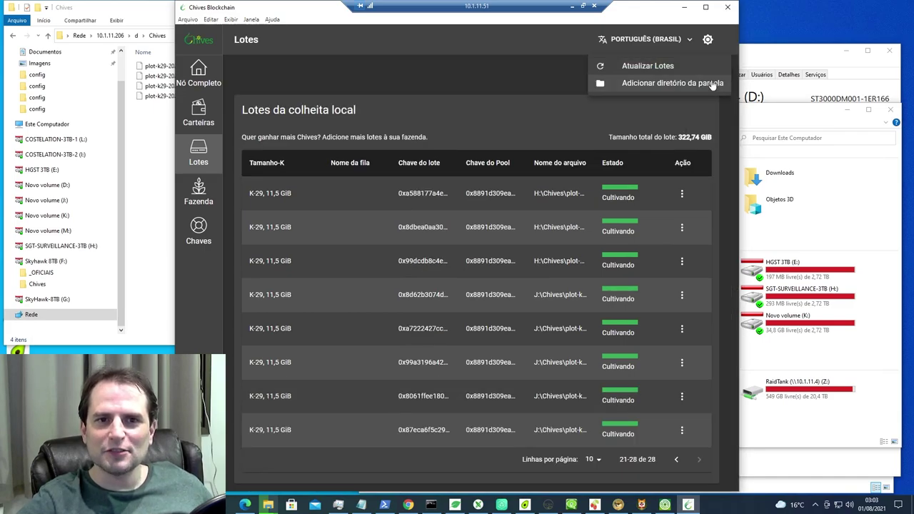
click(659, 66)
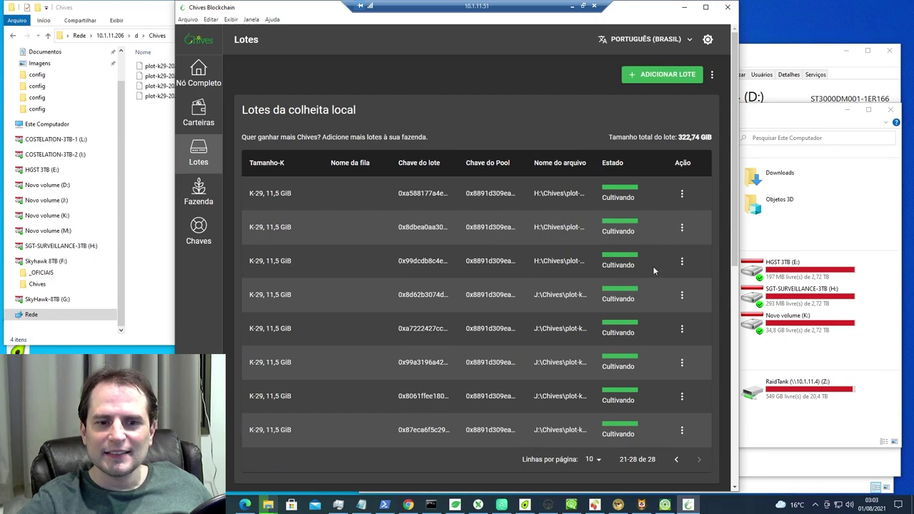
scroll(646, 435, down, 1)
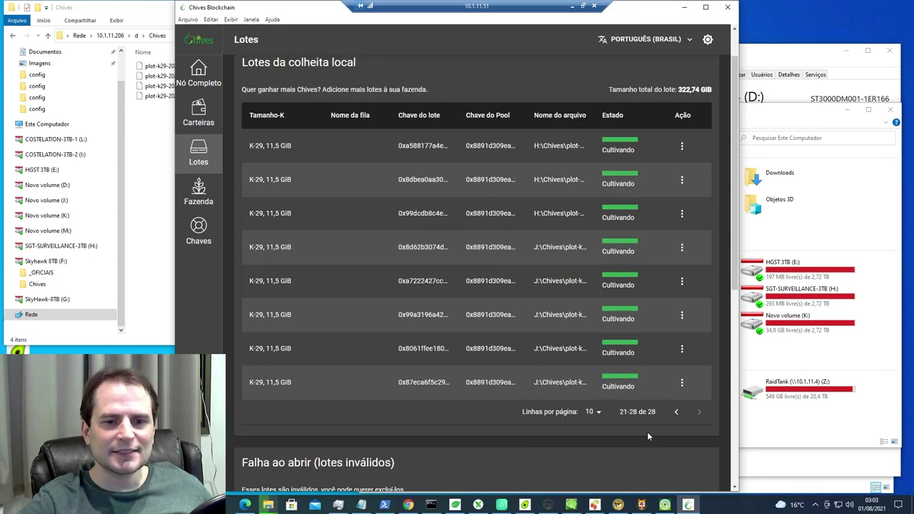
click(677, 413)
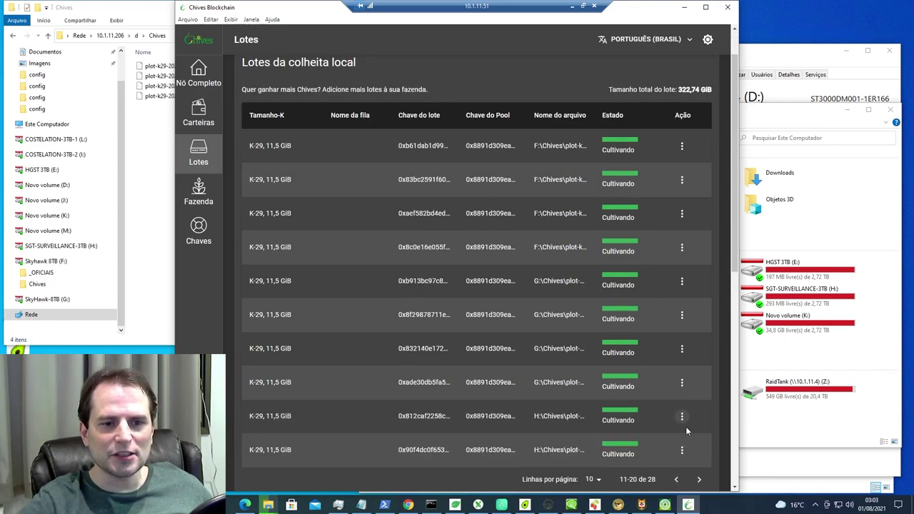
scroll(685, 430, down, 2)
click(700, 385)
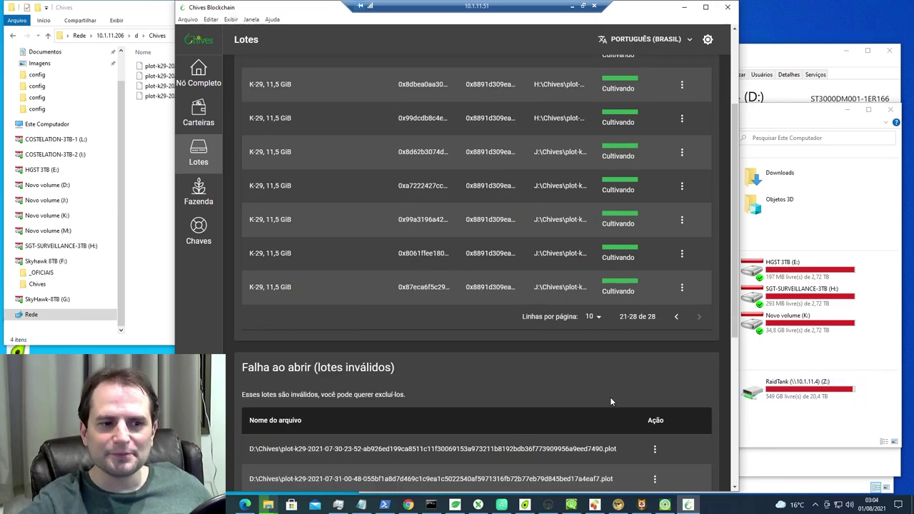
Examine the first two pages of the invalid plots list, checking which drives and Chives folders the files are in.
scroll(610, 400, down, 4)
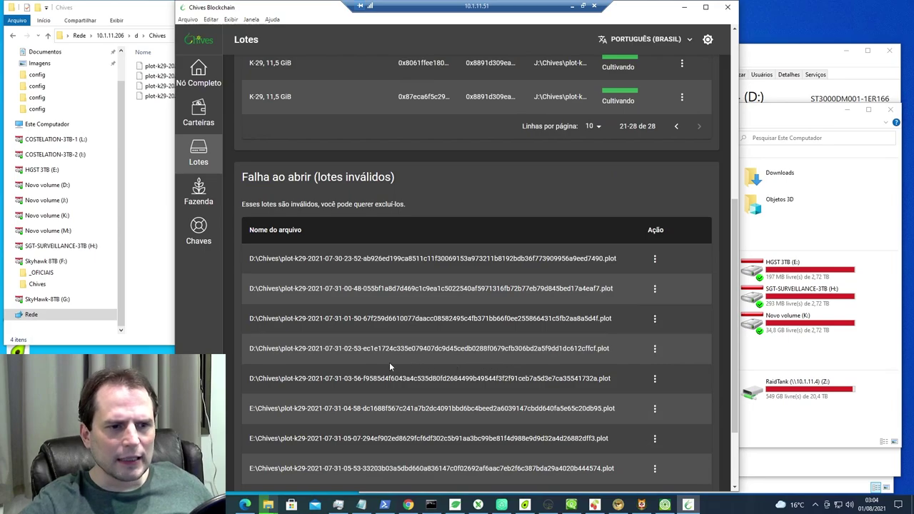
scroll(389, 367, down, 2)
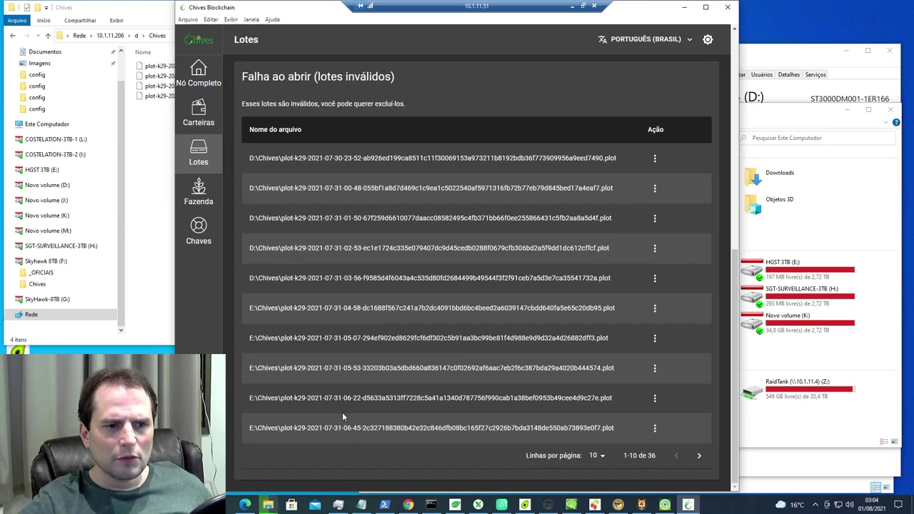
click(699, 455)
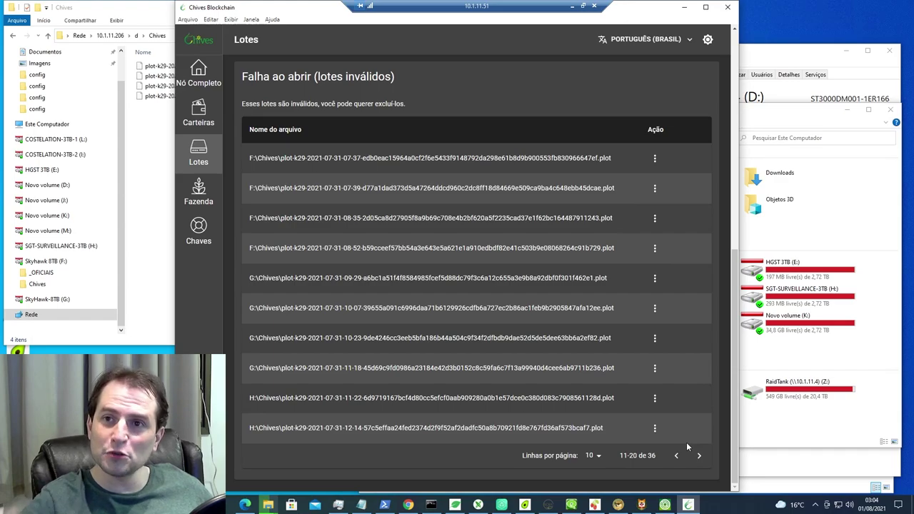
Check the full node's sync status and the farm overview with its farming status, plot count and estimated time to win.
scroll(664, 377, up, 6)
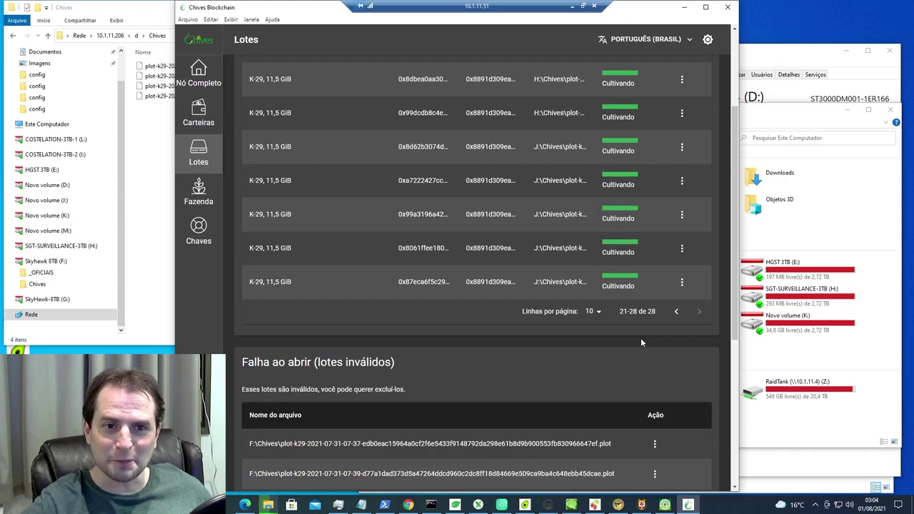
click(198, 73)
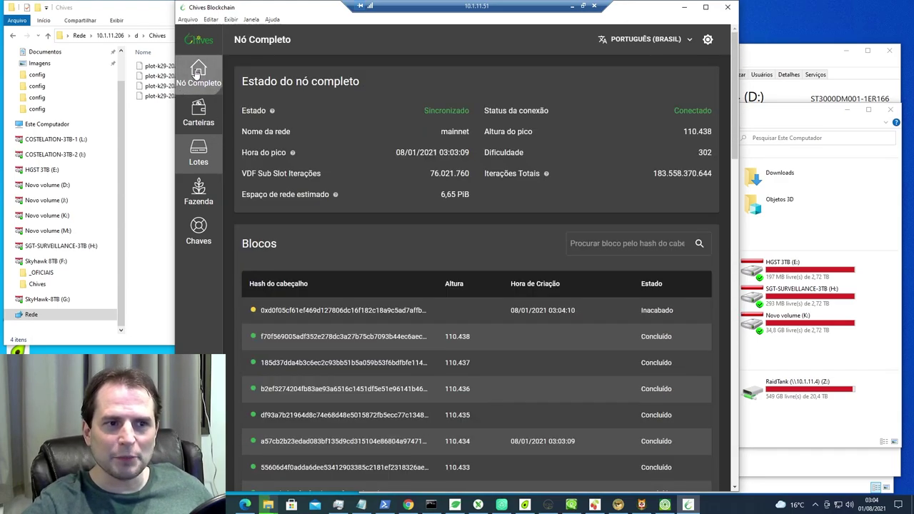
click(198, 187)
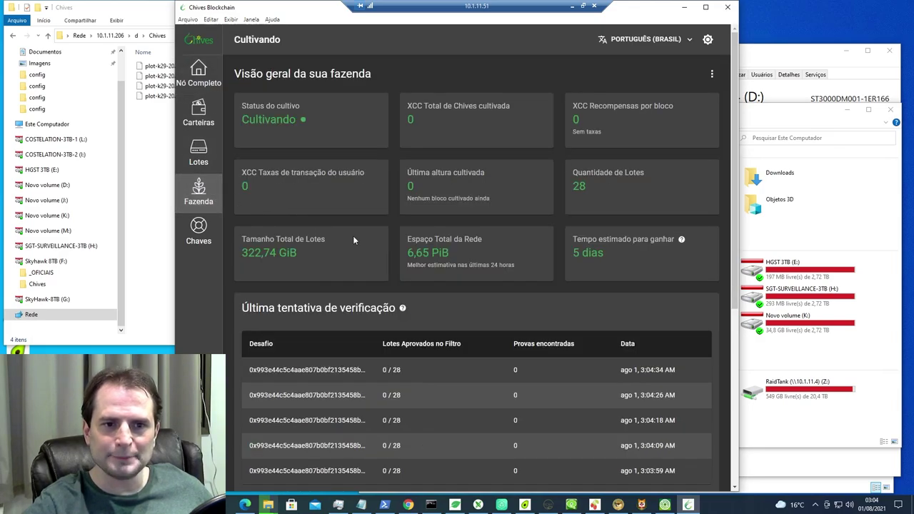